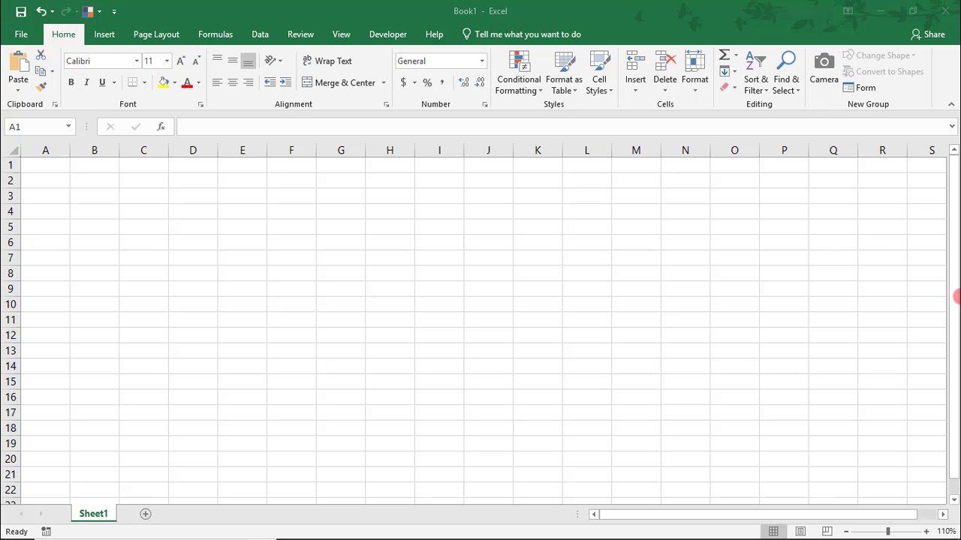
Switch the blank workbook to Page Layout view so margins and the Add header area show
click(338, 36)
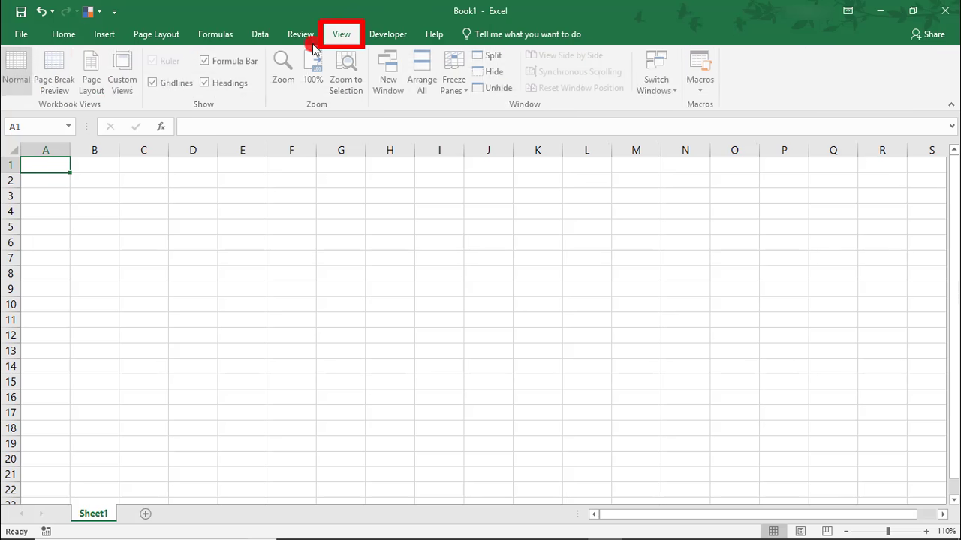
click(91, 89)
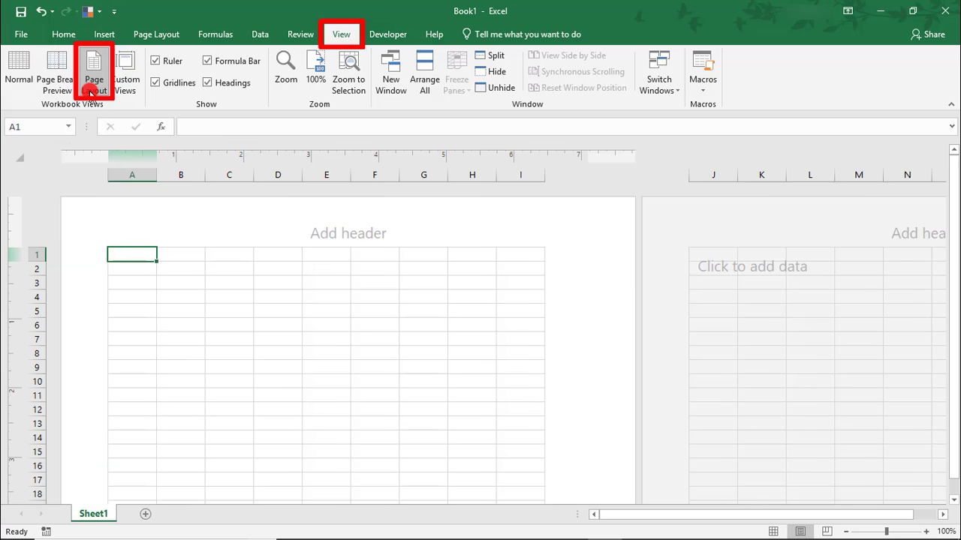
Apply the Wide margin preset: 1" page margins with 0.5" header and footer
click(145, 36)
click(115, 73)
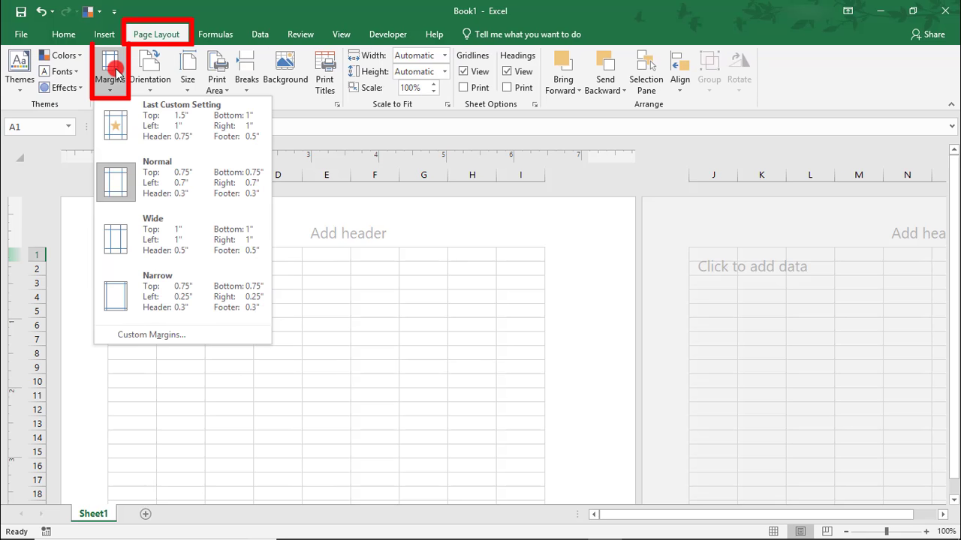
click(152, 238)
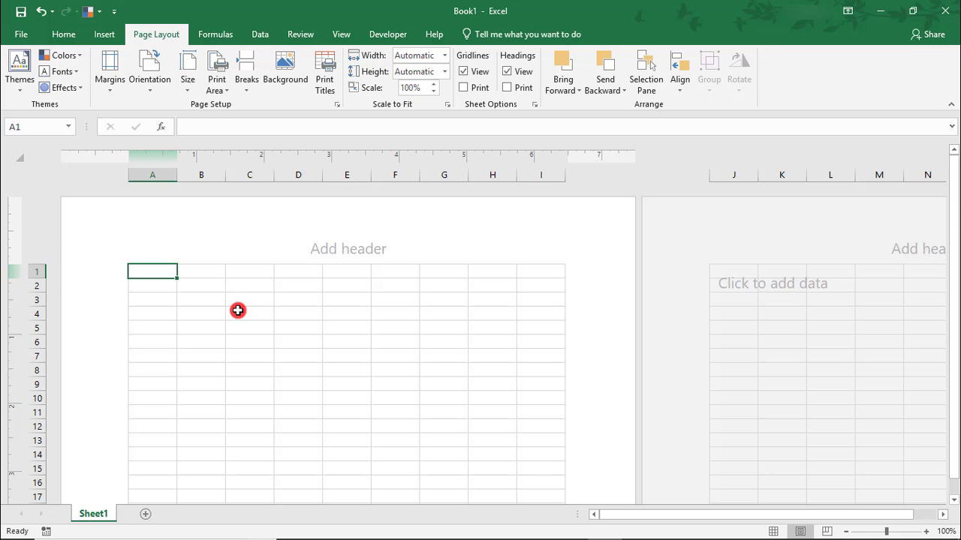
Enter 8:00 AM and 8:30 AM in A3:A4 and fill the half-hour series down to 6:00 PM in A23
key(Down)
key(Down)
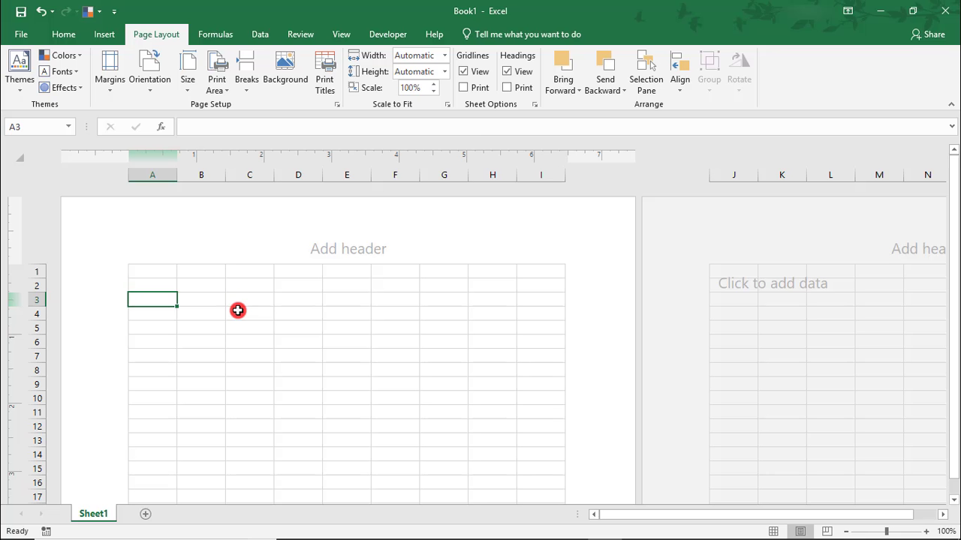
text(8:00 AM)
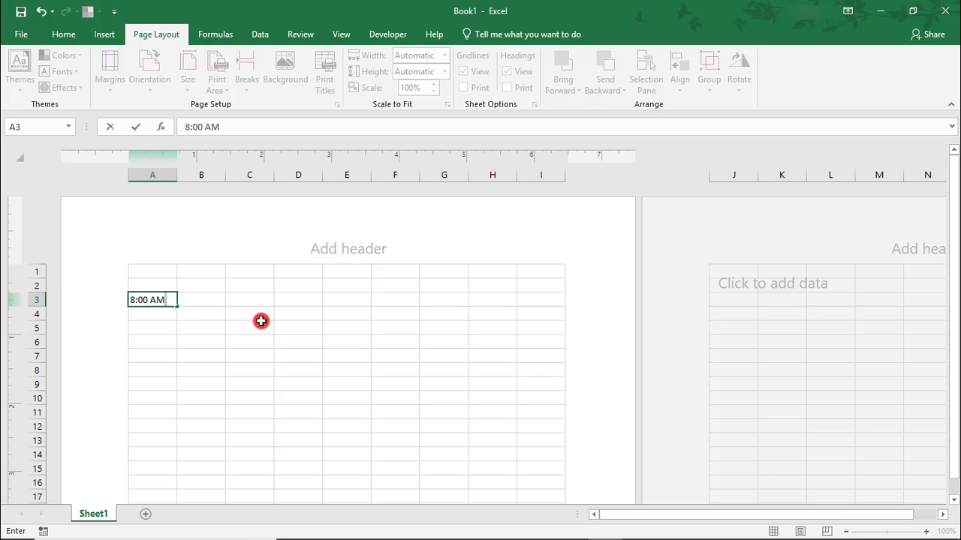
key(Return)
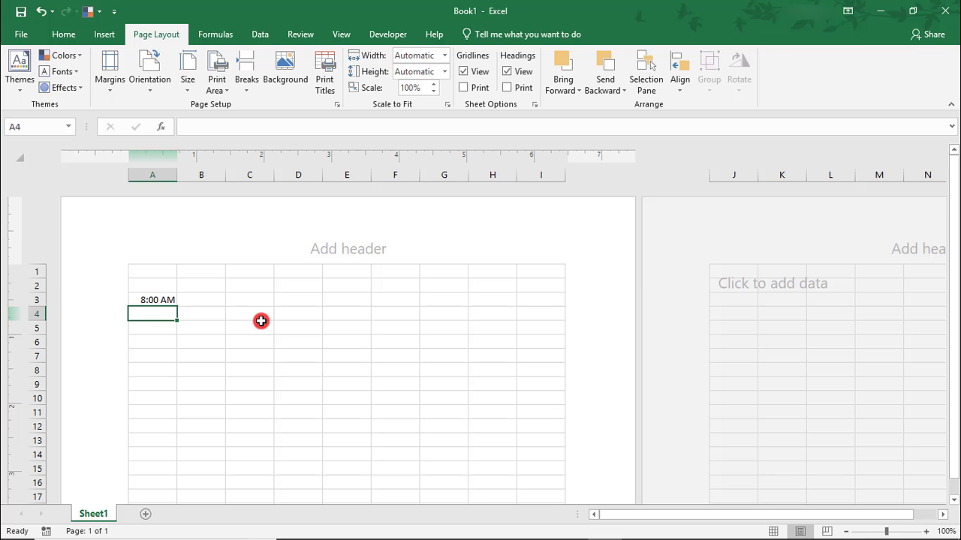
text(8:30)
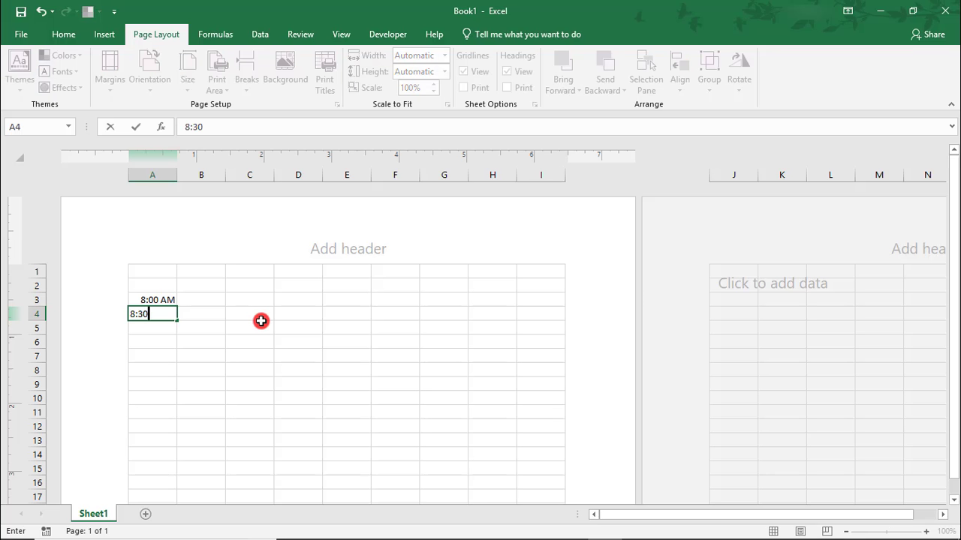
text( AM)
key(Return)
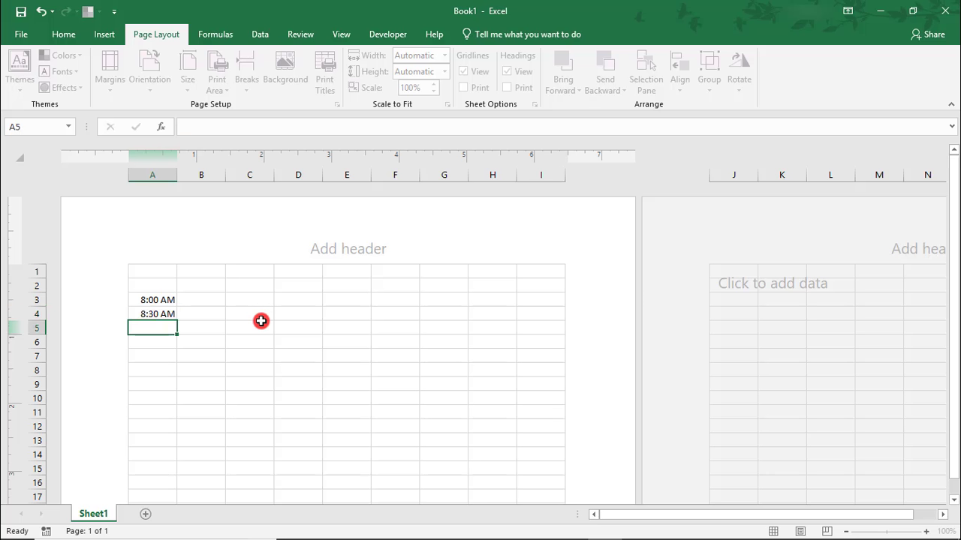
key(Up)
key(Up)
key(shift+Down)
scroll(214, 333, down, 1)
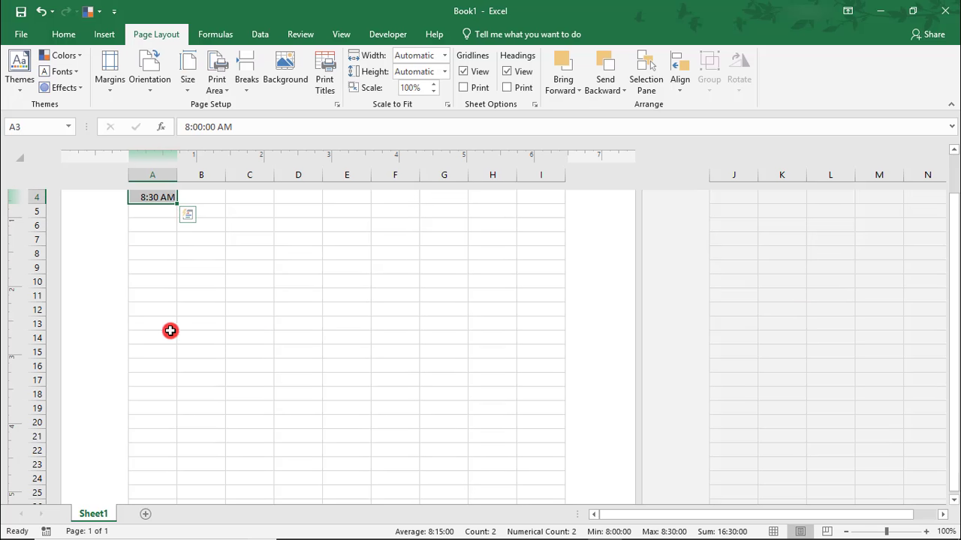
drag(176, 203, 172, 468)
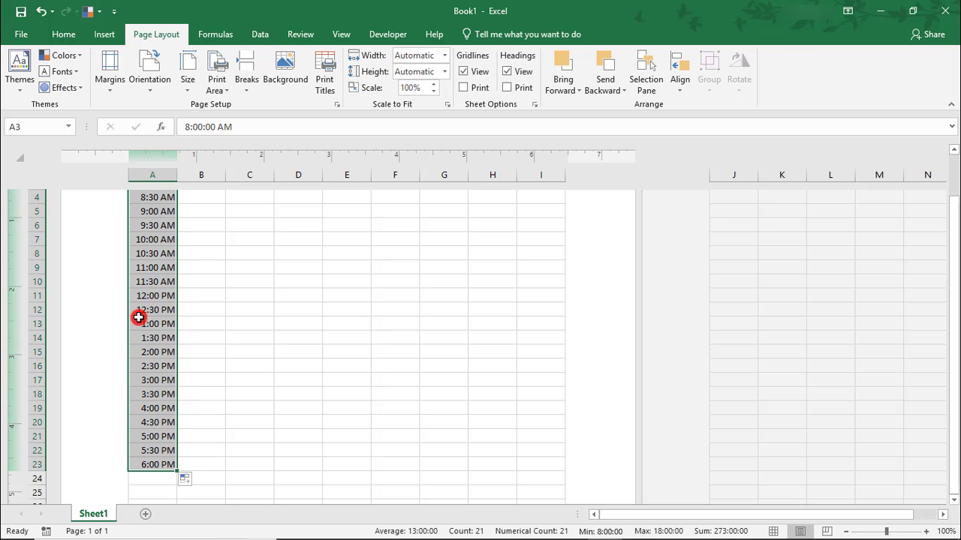
Enter 3/25/2019 in B1 and the next-day formula =B1+1 in C1
scroll(154, 303, up, 3)
click(201, 272)
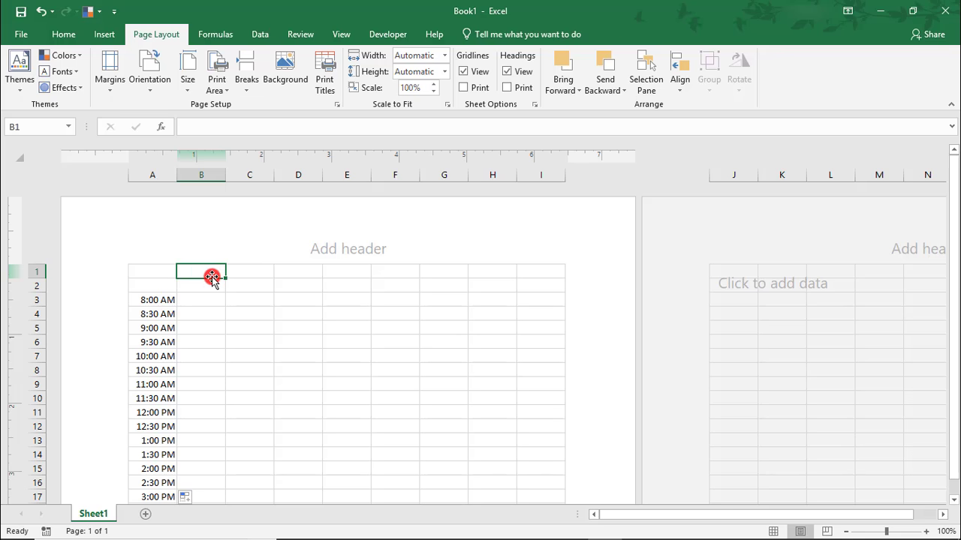
text(3)
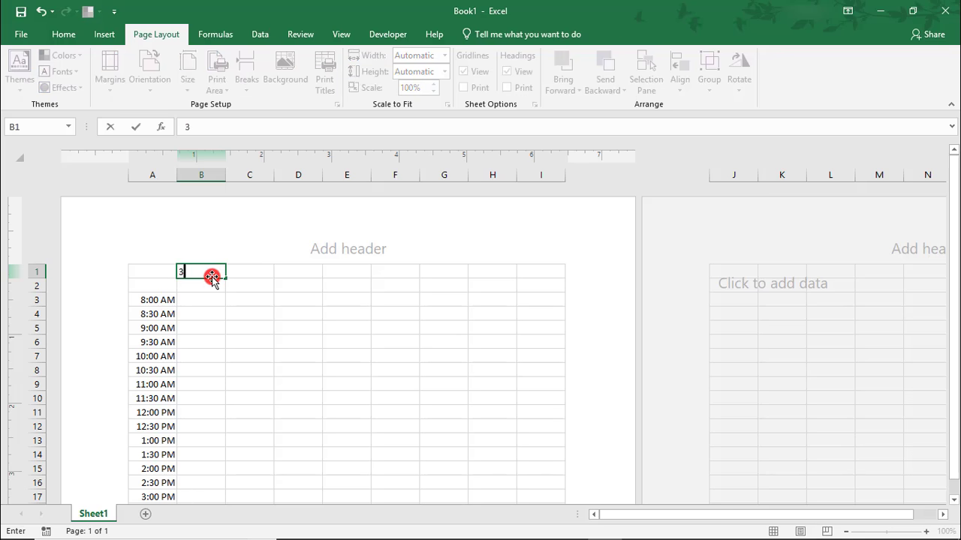
text(/25/2019)
key(Tab)
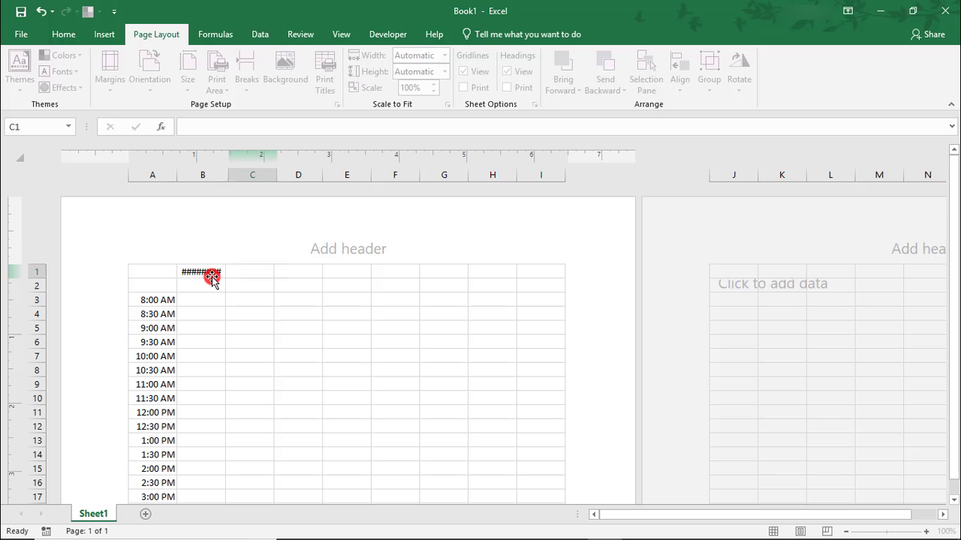
text(=)
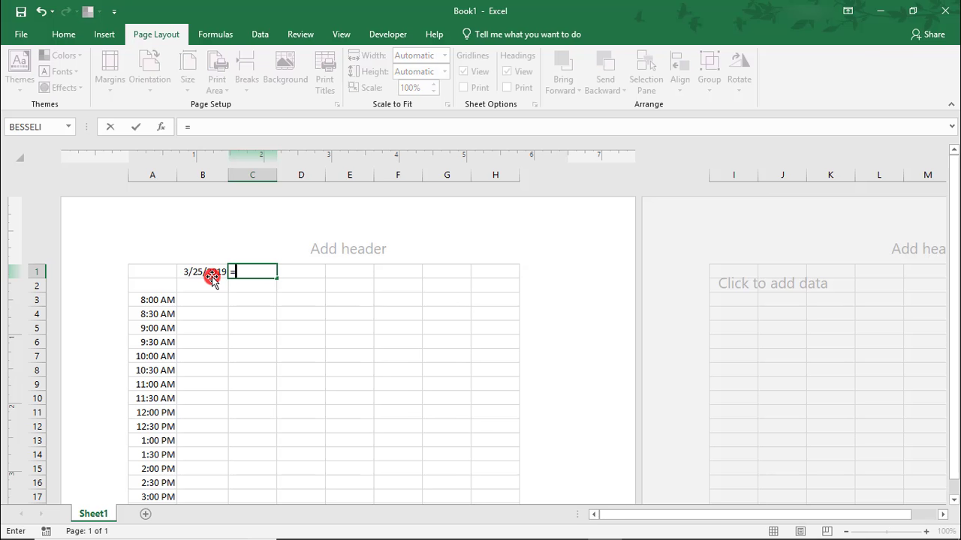
click(211, 276)
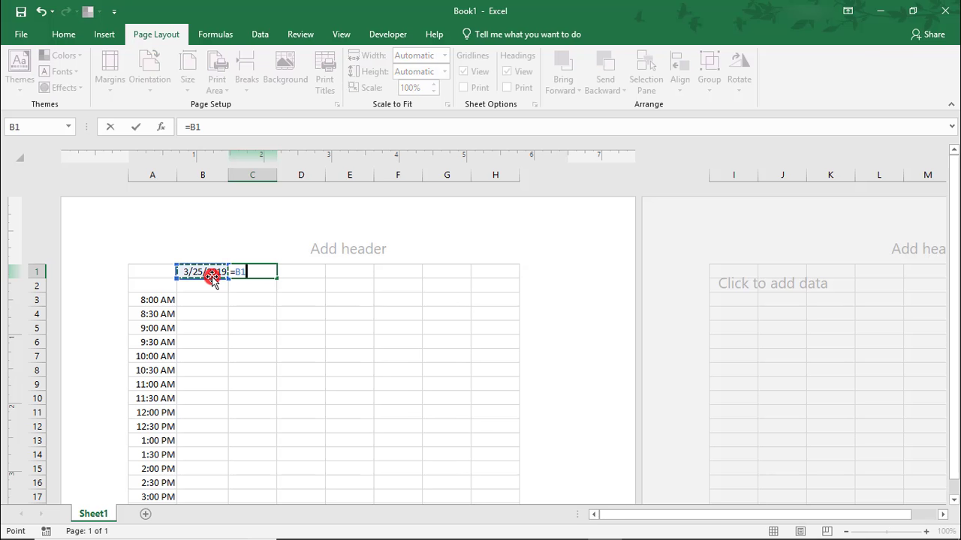
text(+1)
key(Return)
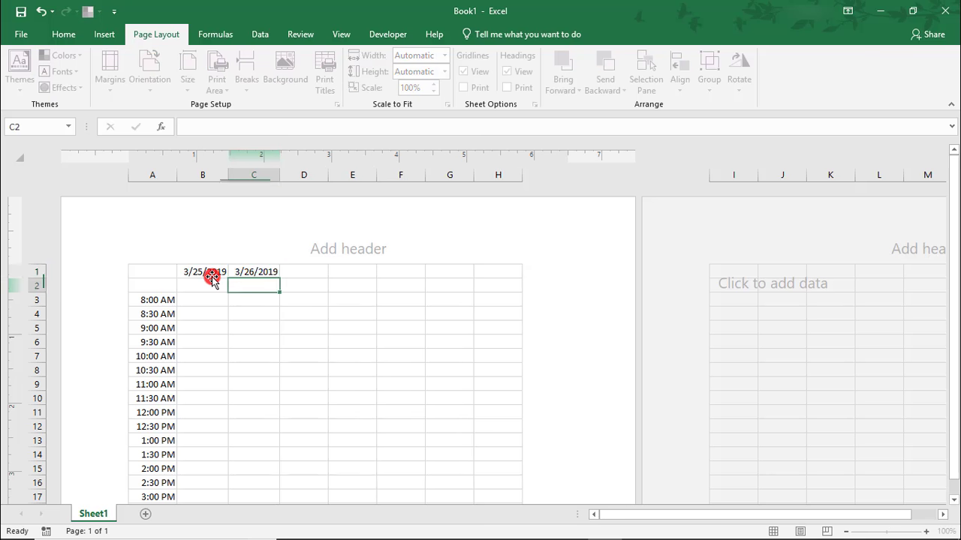
Copy the next-day formula across to H1 and autofit columns D through H to show the dates
key(Up)
key(ctrl+c)
key(shift+Right)
key(shift+Right)
key(shift+Right)
key(shift+Right)
key(shift+Right)
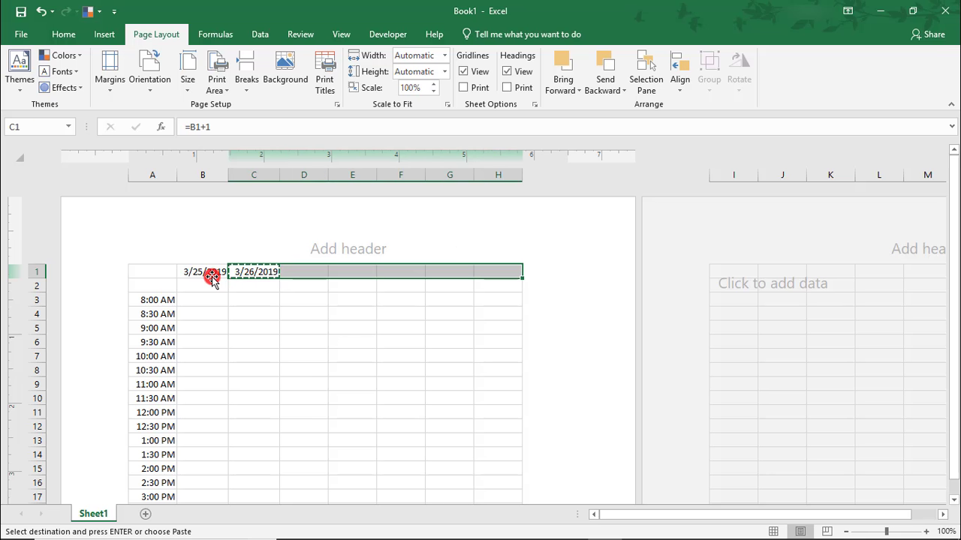
key(Return)
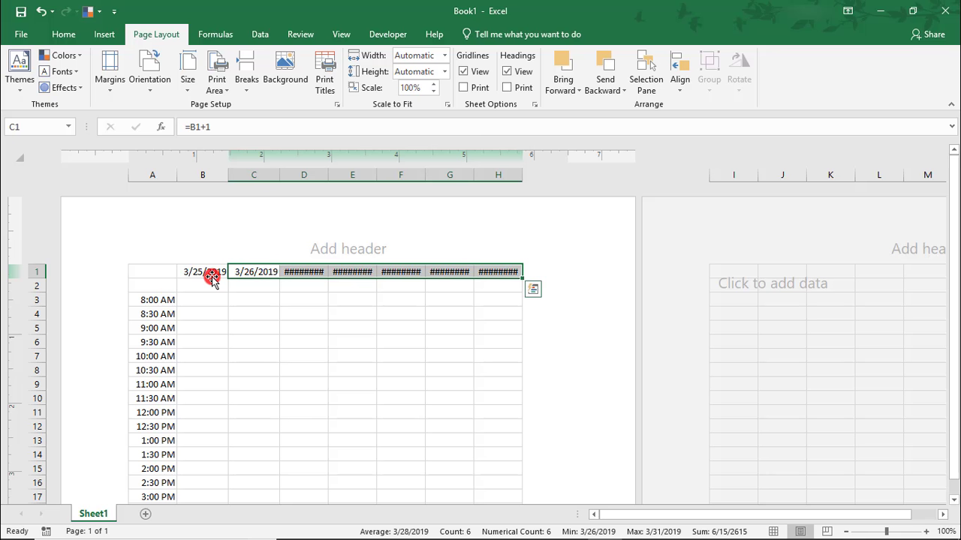
drag(305, 175, 475, 173)
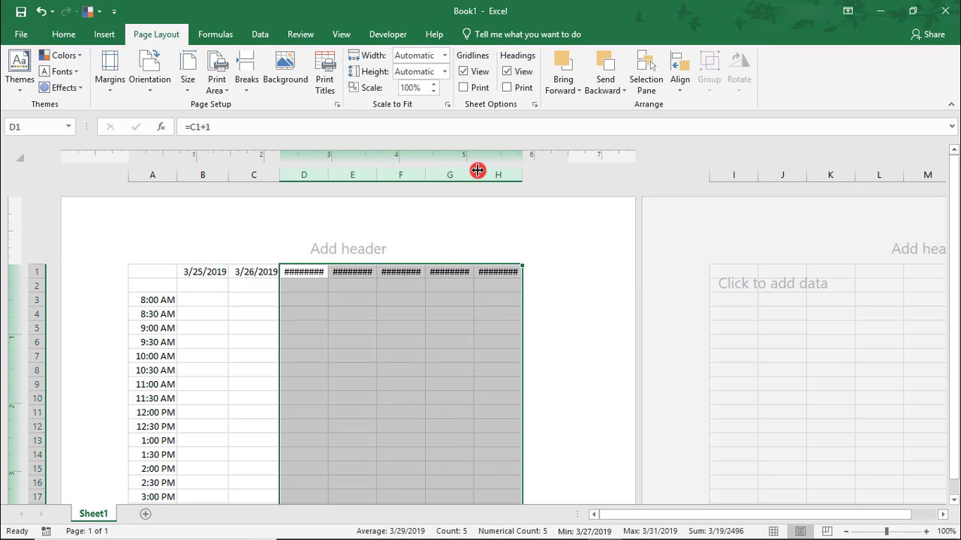
double_click(474, 175)
click(206, 289)
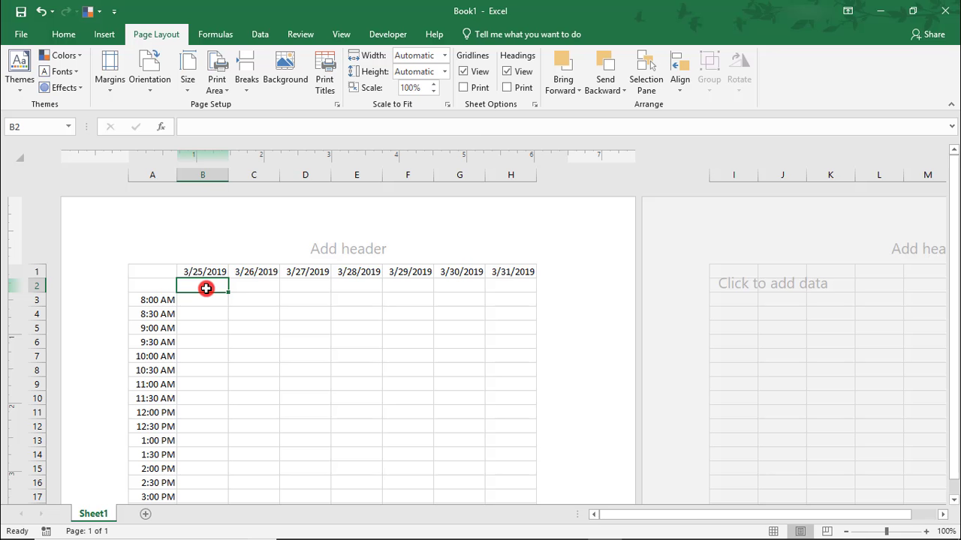
Enter Monday in B2, fill the weekdays through Sunday in H2, and select A2:H23
text(Monday)
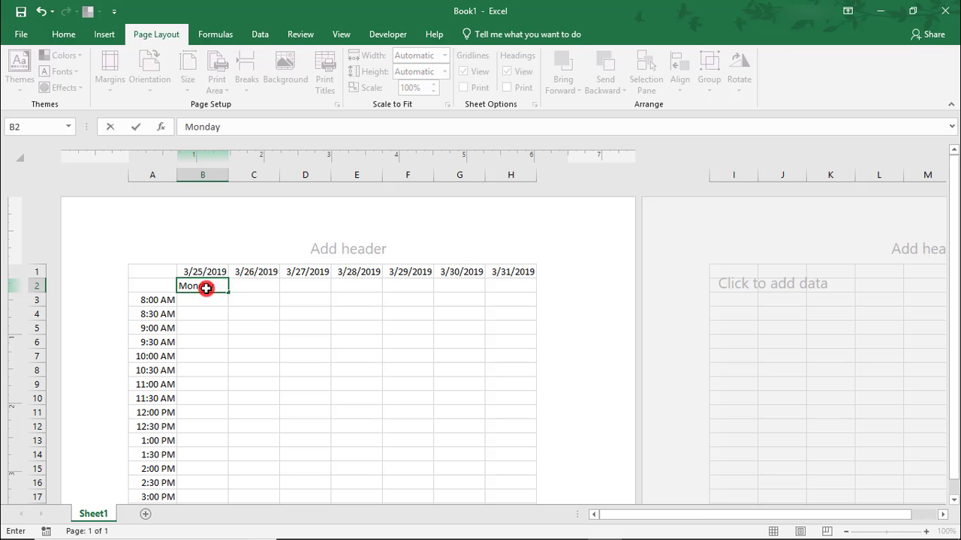
key(Up)
click(206, 288)
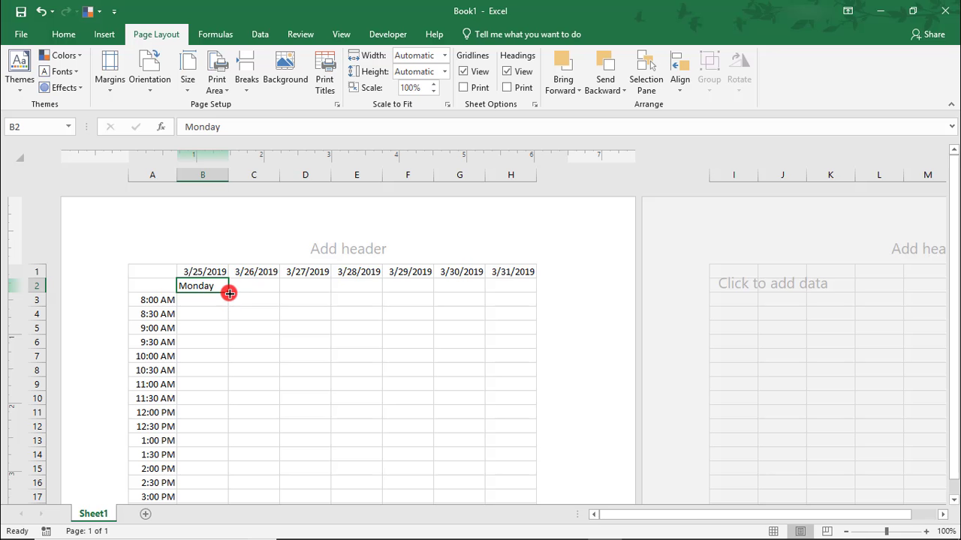
drag(229, 294, 526, 294)
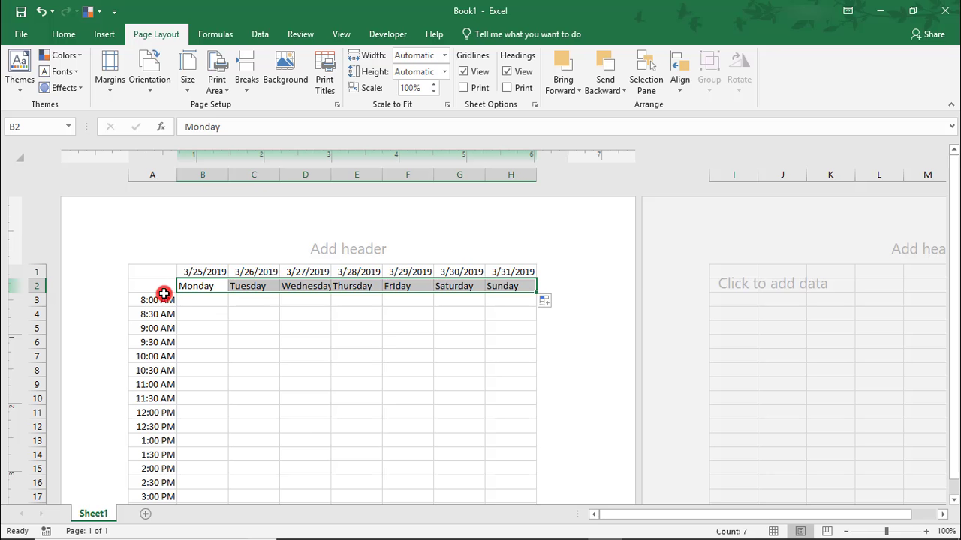
drag(160, 286, 523, 463)
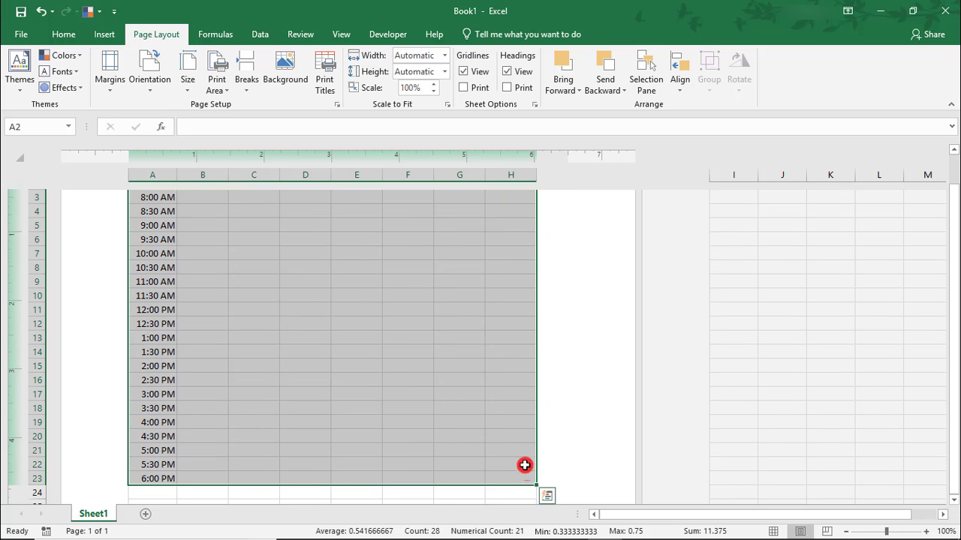
Format A2:H23 as a table in Gold Table Style Medium 12 with the first row as headers
scroll(469, 378, up, 2)
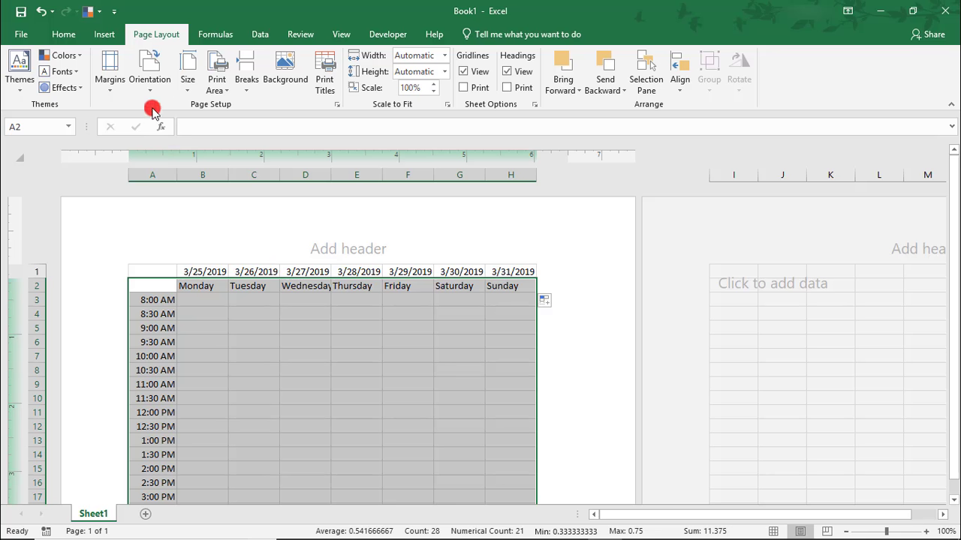
click(65, 35)
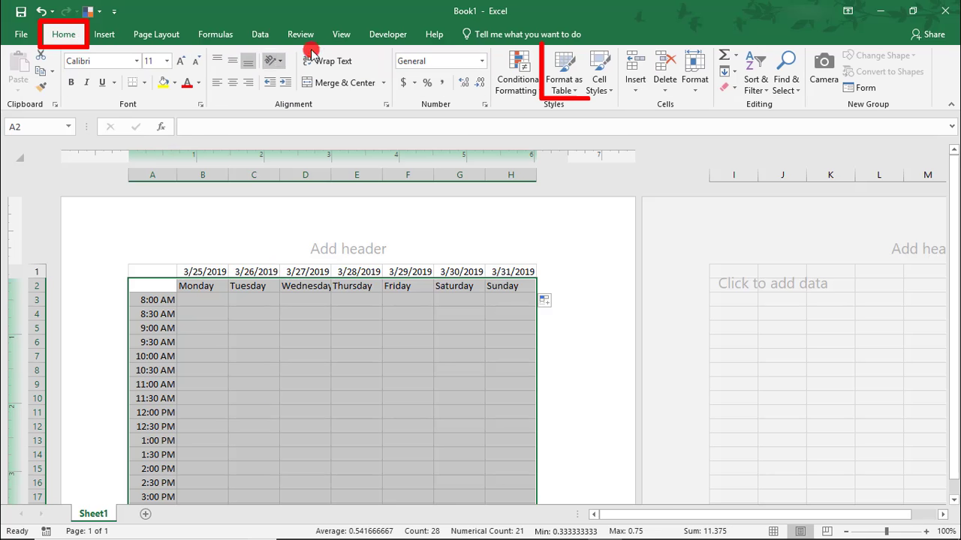
click(568, 88)
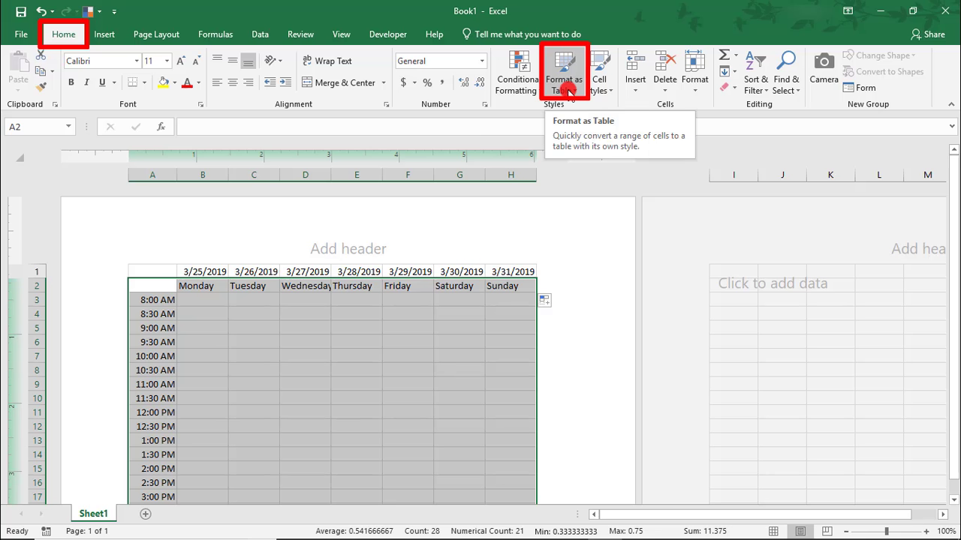
click(569, 89)
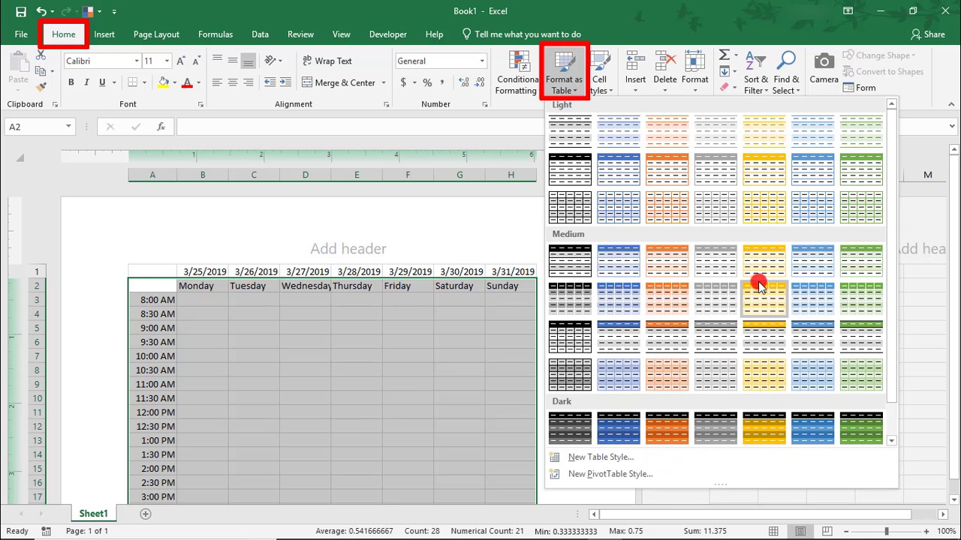
click(760, 283)
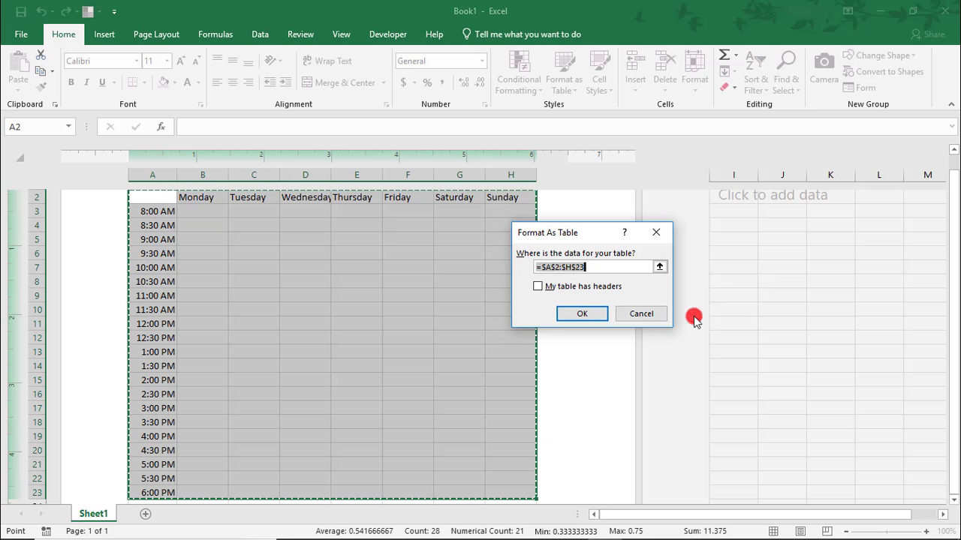
click(540, 287)
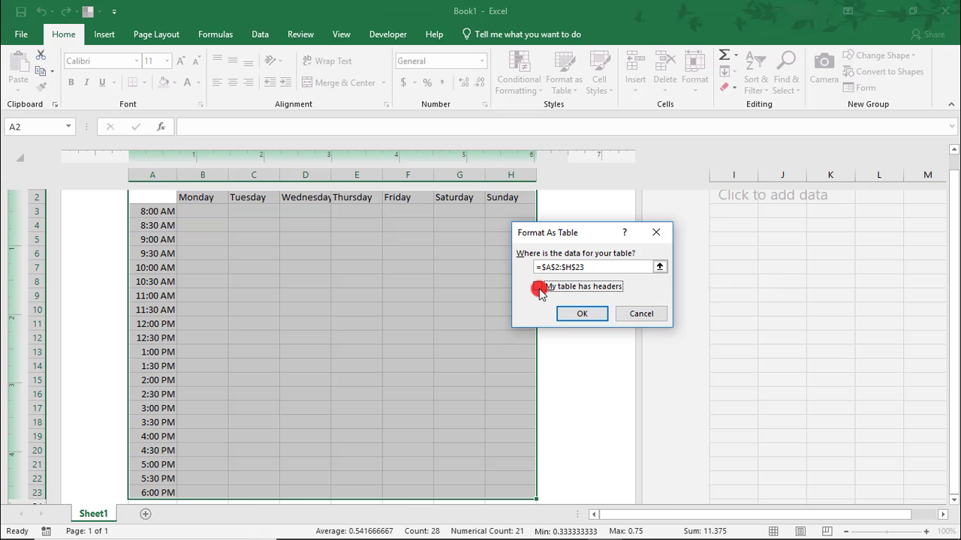
click(581, 315)
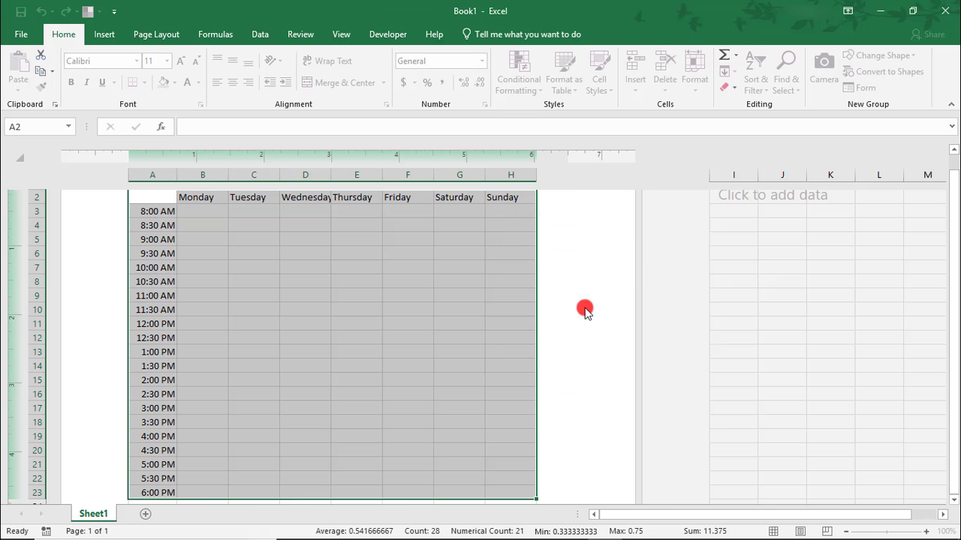
scroll(398, 302, up, 2)
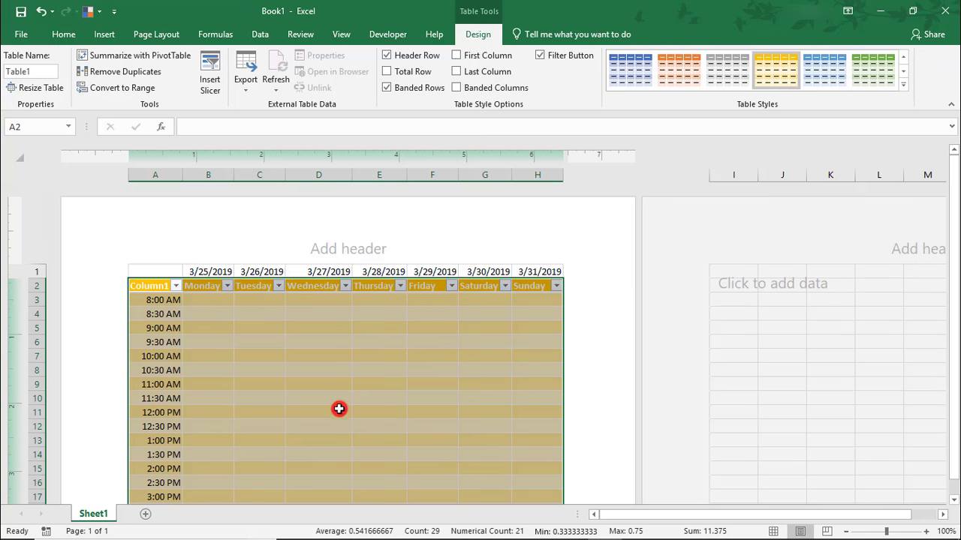
Centre the table text horizontally and vertically and turn on Wrap Text
click(64, 34)
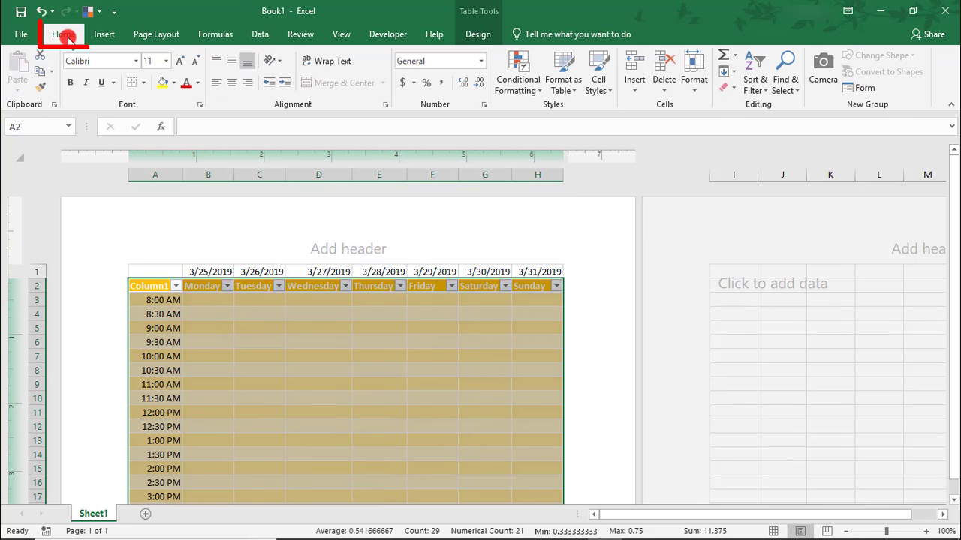
click(233, 84)
click(235, 60)
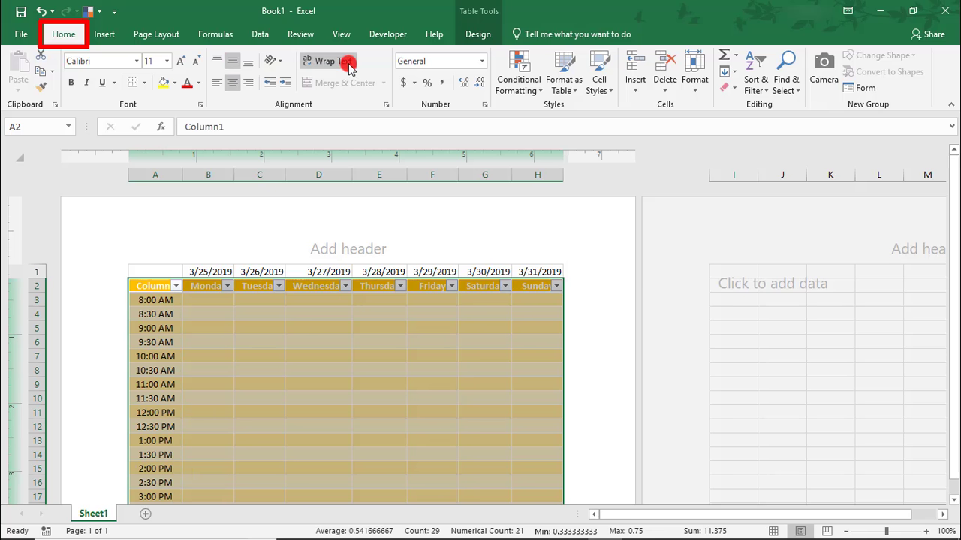
click(349, 66)
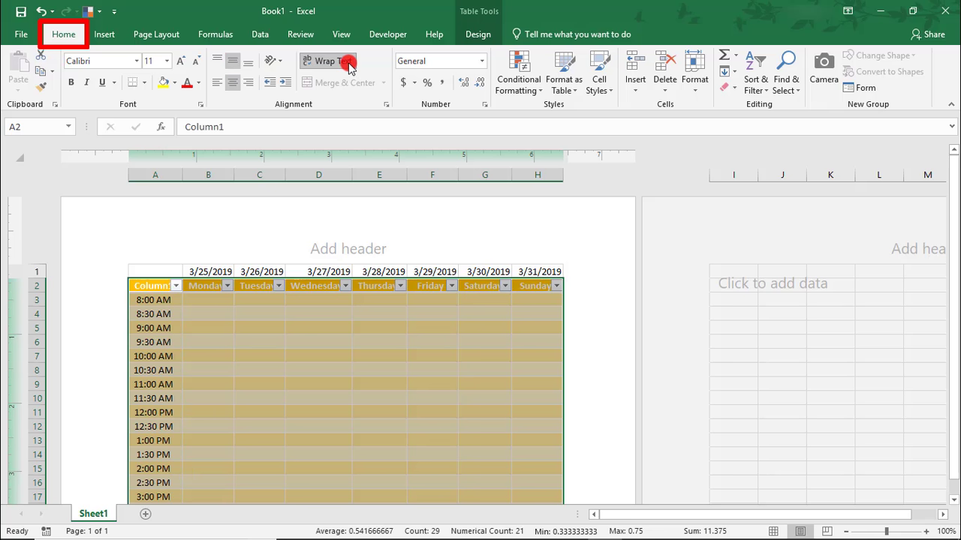
Copy the gold header formatting from B2:H2 onto the date row B1:H1 with Format Painter
click(213, 271)
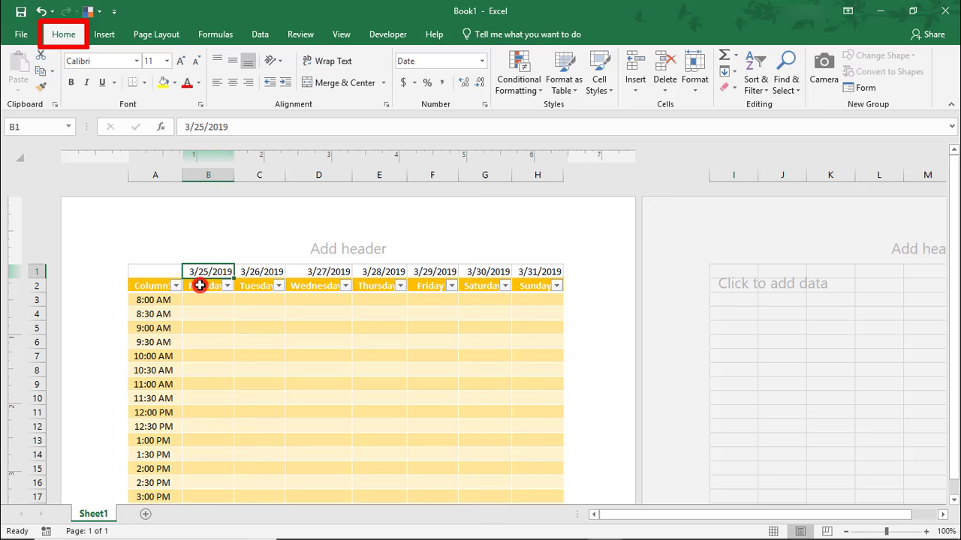
drag(199, 285, 515, 285)
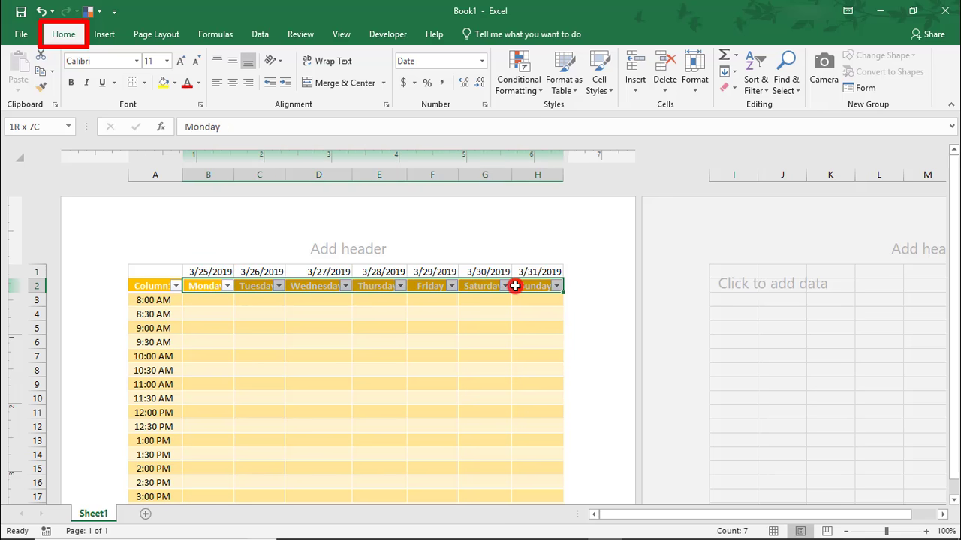
drag(459, 273, 459, 273)
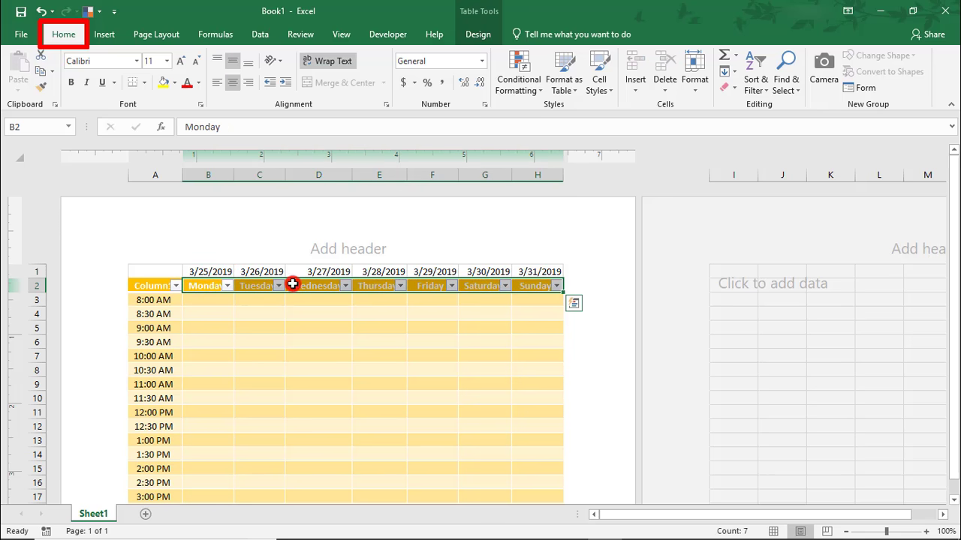
click(43, 90)
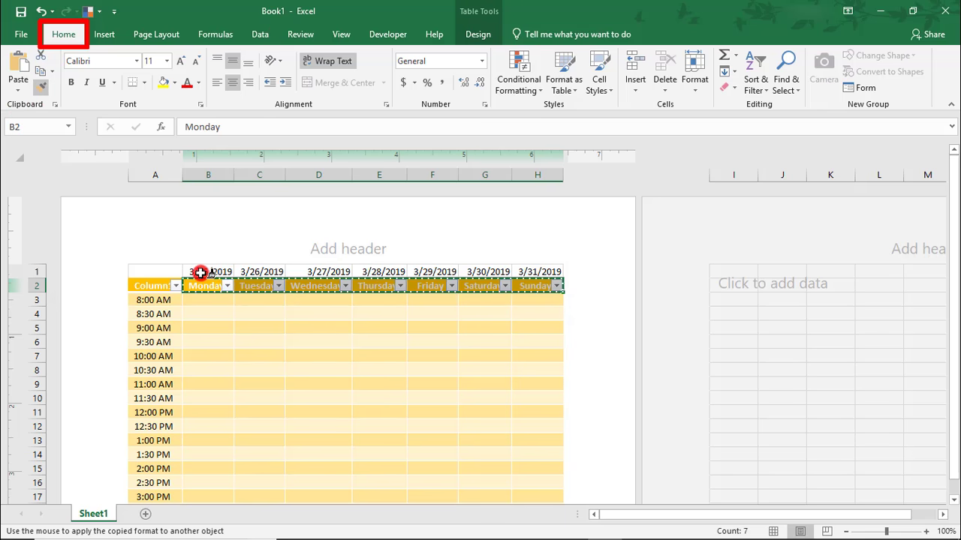
drag(199, 273, 526, 275)
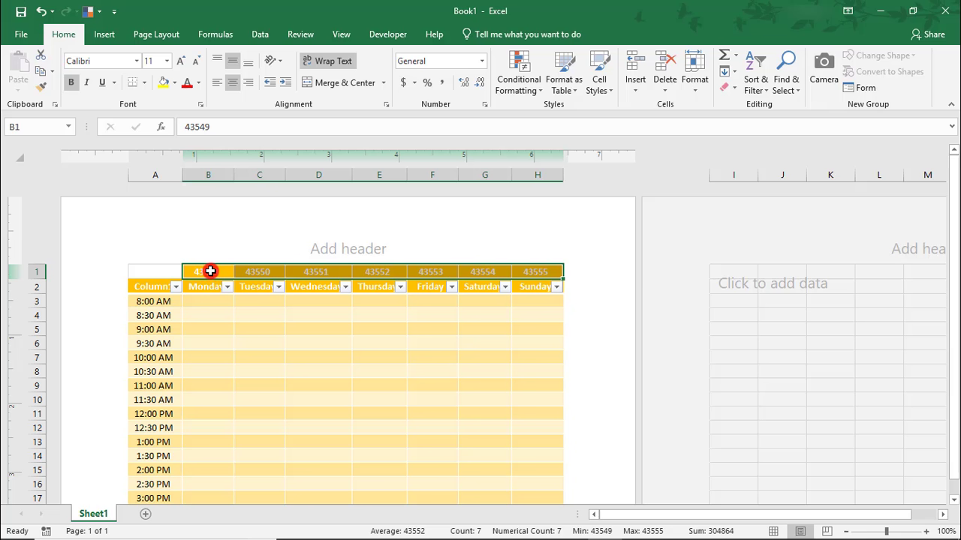
Give the B1:H1 dates the short 3/14 date format so they read 3/25 through 3/31
right_click(210, 271)
click(259, 475)
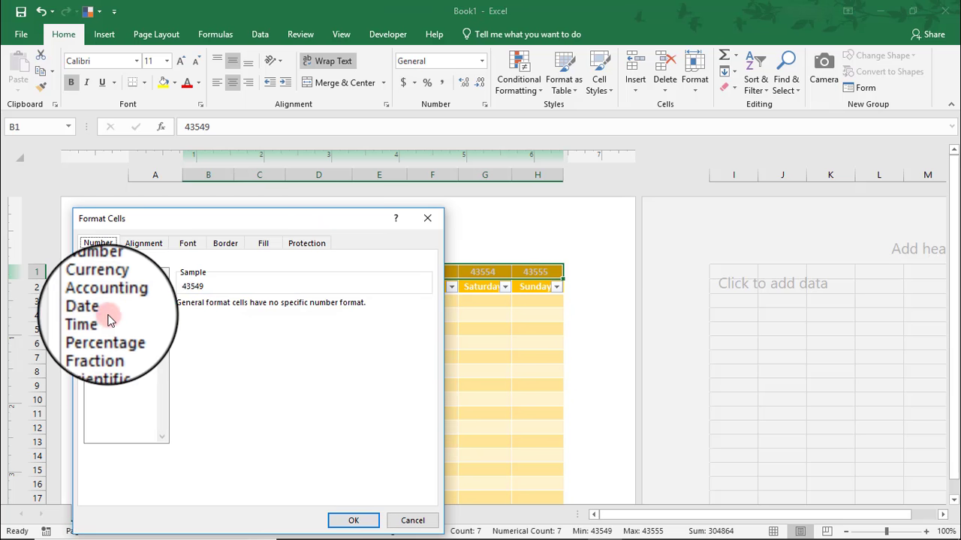
click(107, 310)
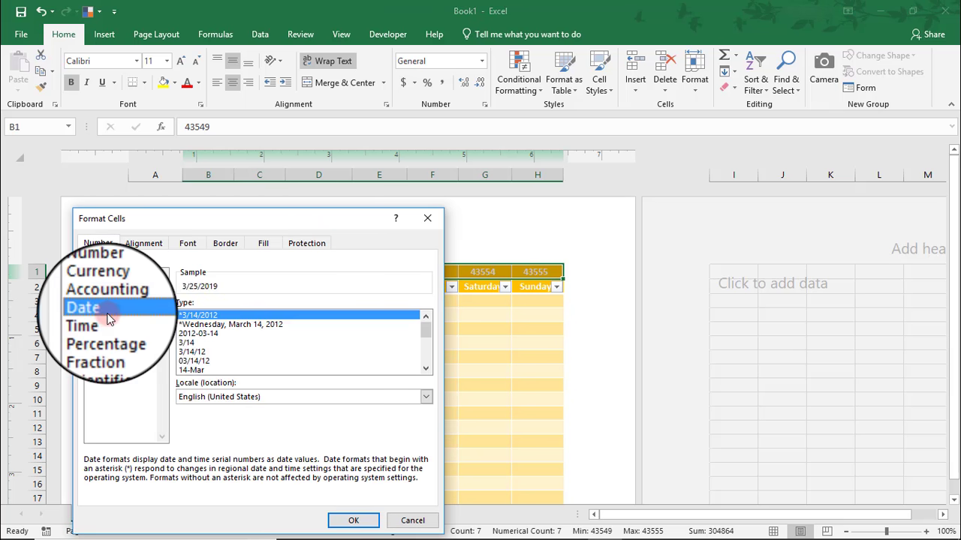
click(193, 344)
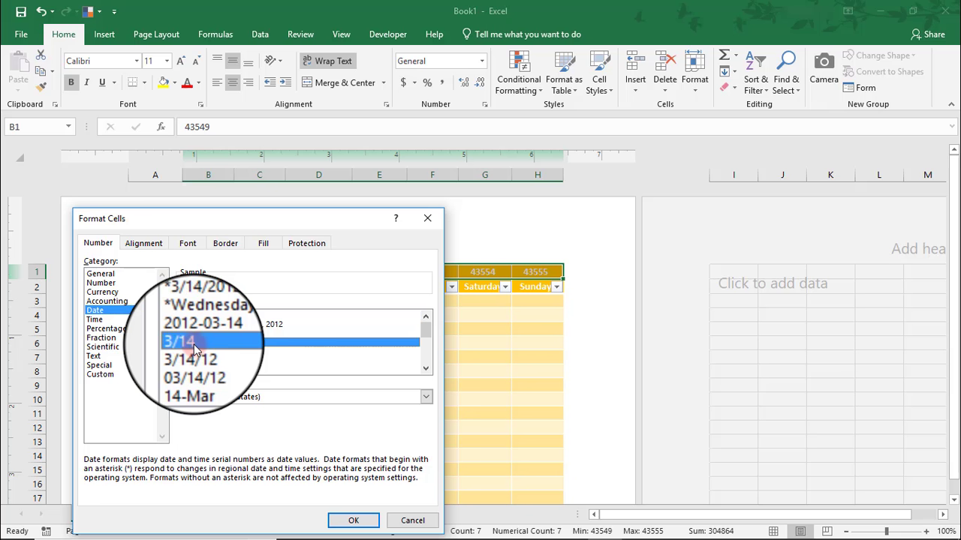
click(349, 518)
click(151, 271)
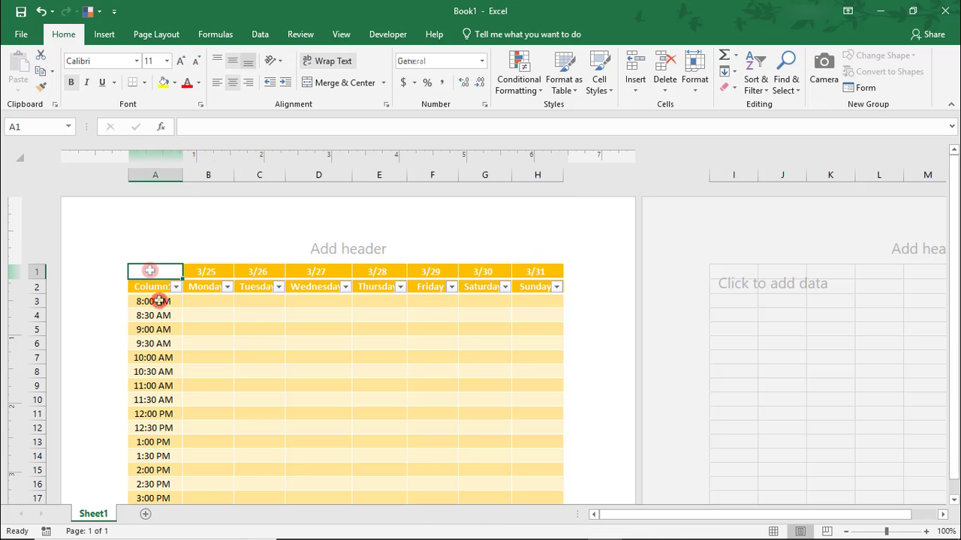
click(151, 286)
Rename the Column1 header to 'Time:' and make the whole of column A bold
text(Time)
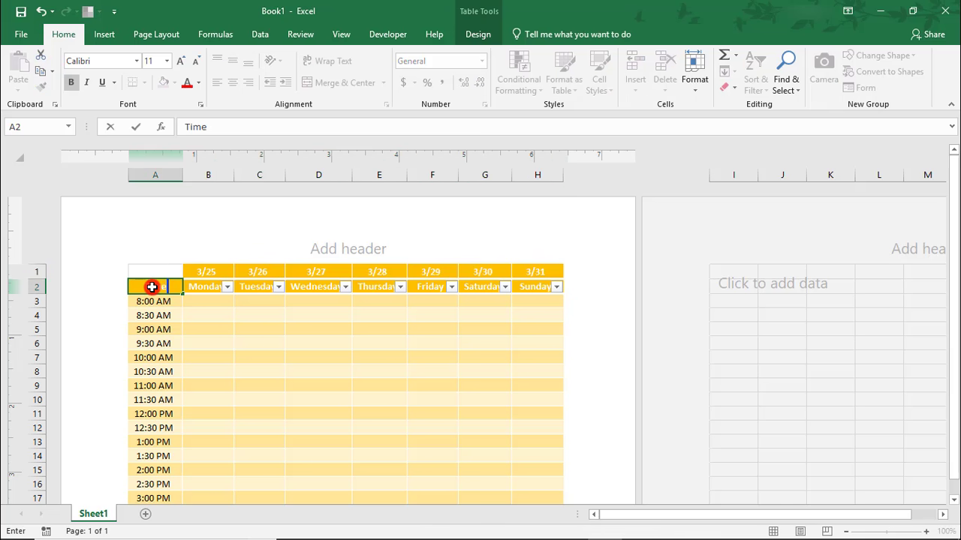
text(:)
key(Return)
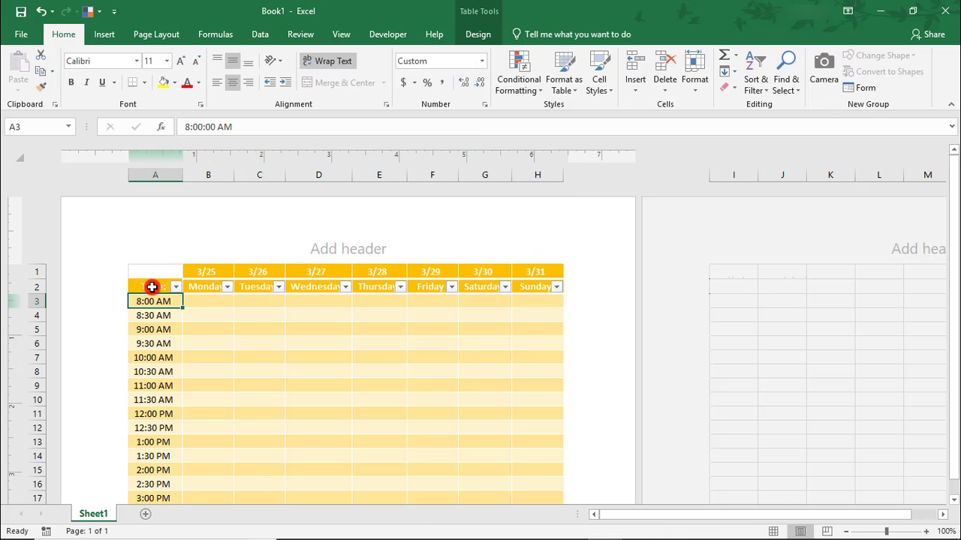
click(159, 172)
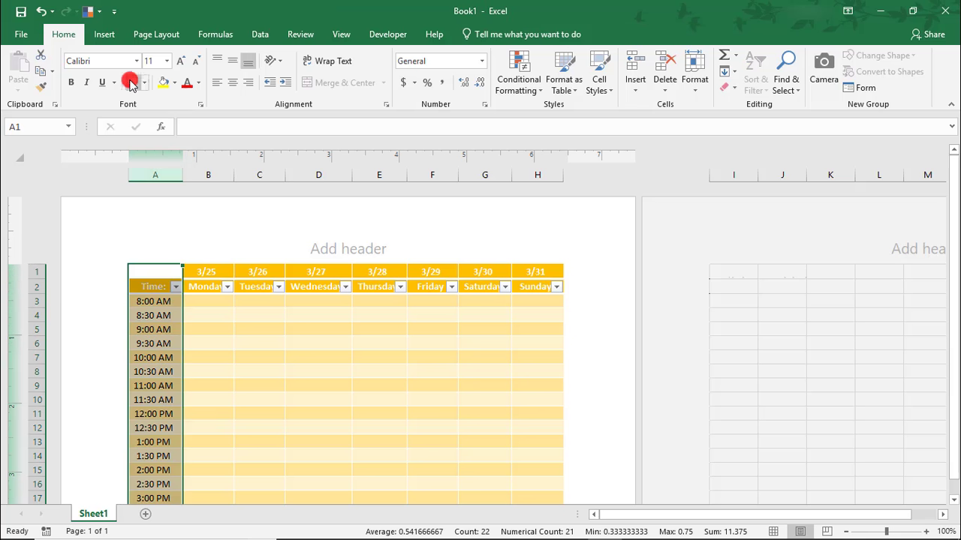
click(71, 82)
click(148, 288)
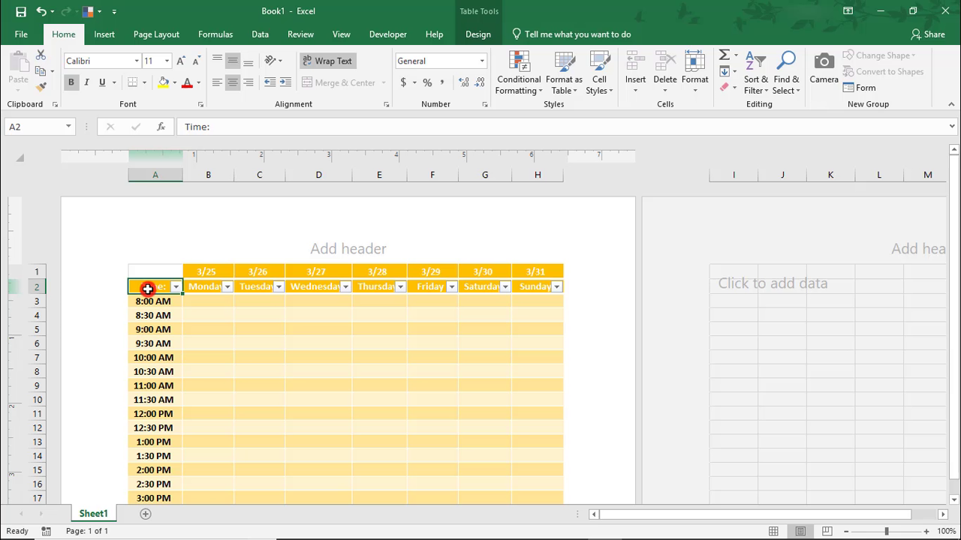
Add a new sheet ahead of Sheet1 and name it Activities
click(149, 513)
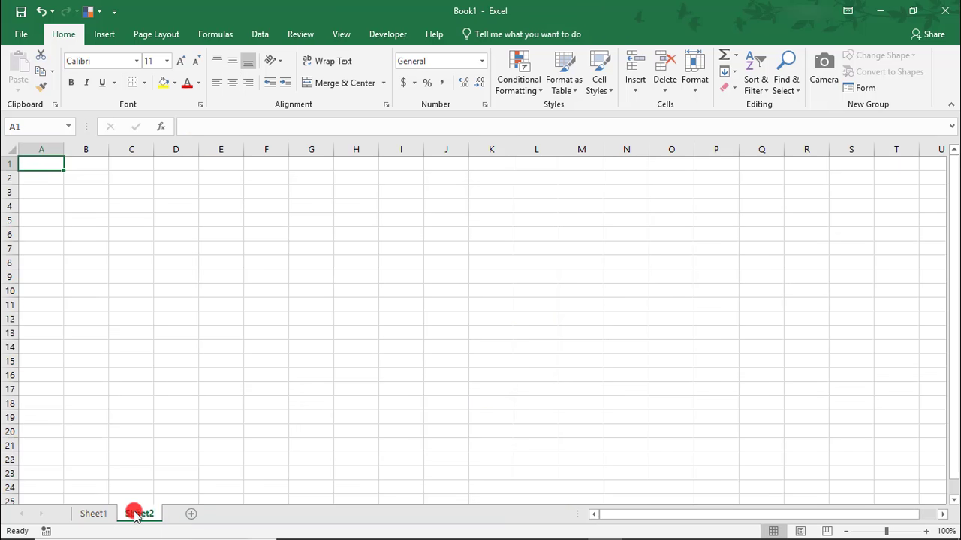
drag(84, 518, 75, 512)
right_click(78, 513)
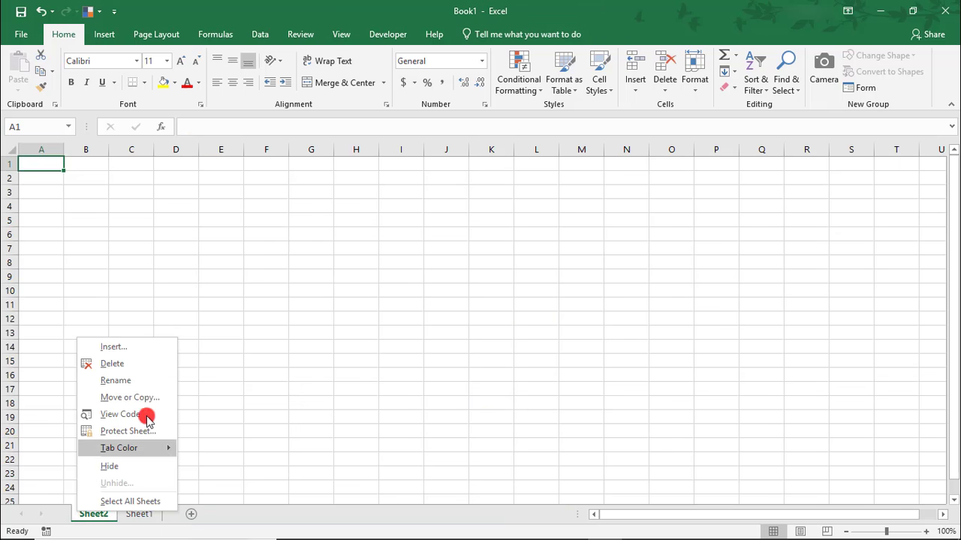
click(117, 381)
text(Activities)
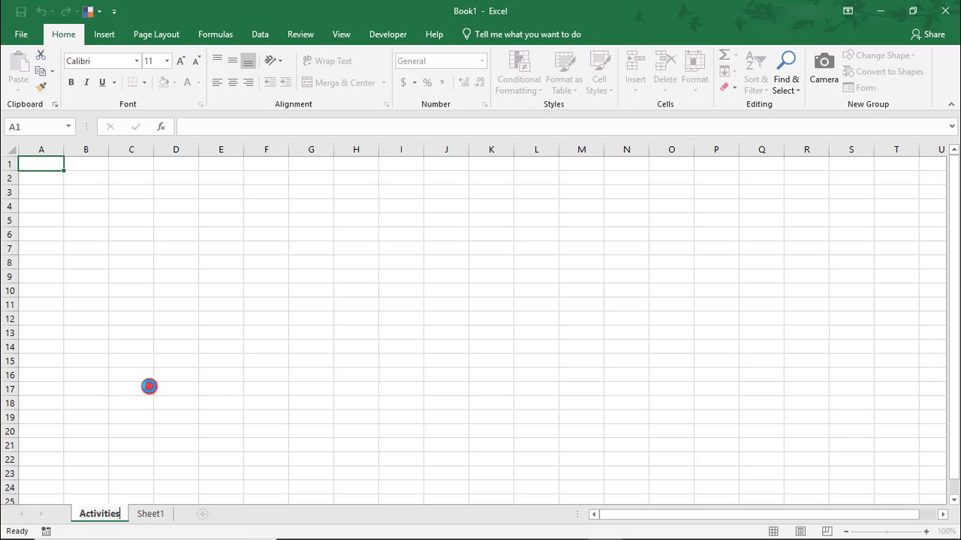
key(Return)
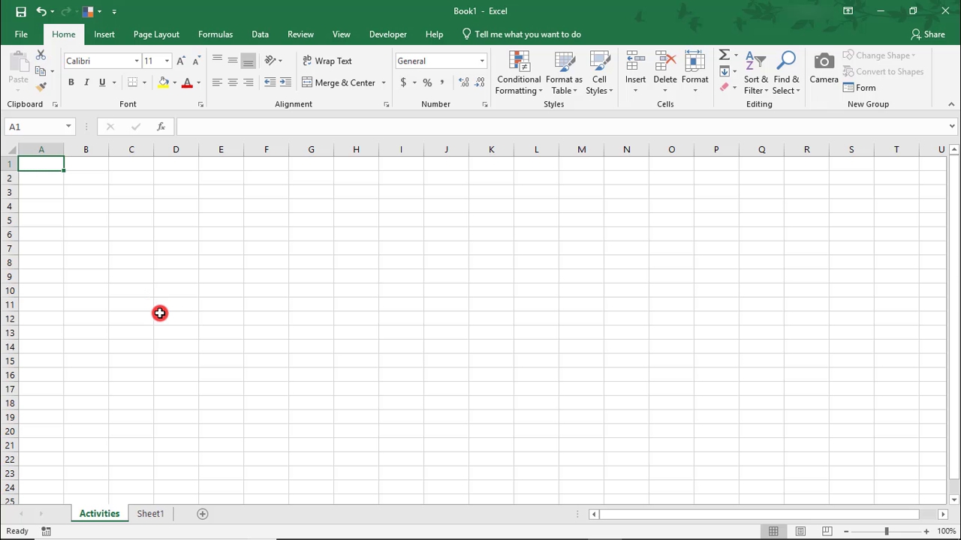
Enter the Activities heading in B2, followed by Team Meeting and Planning Session
click(88, 179)
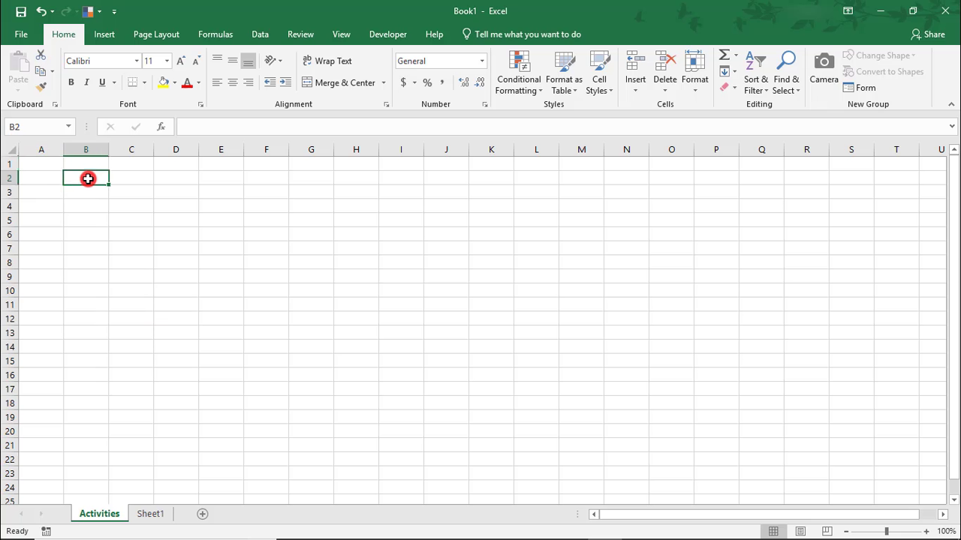
text(Activities)
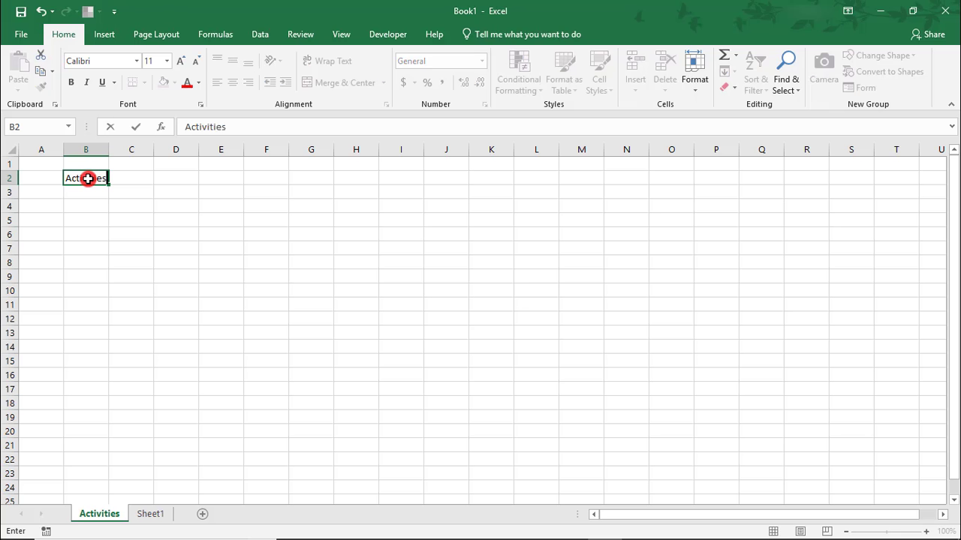
key(Return)
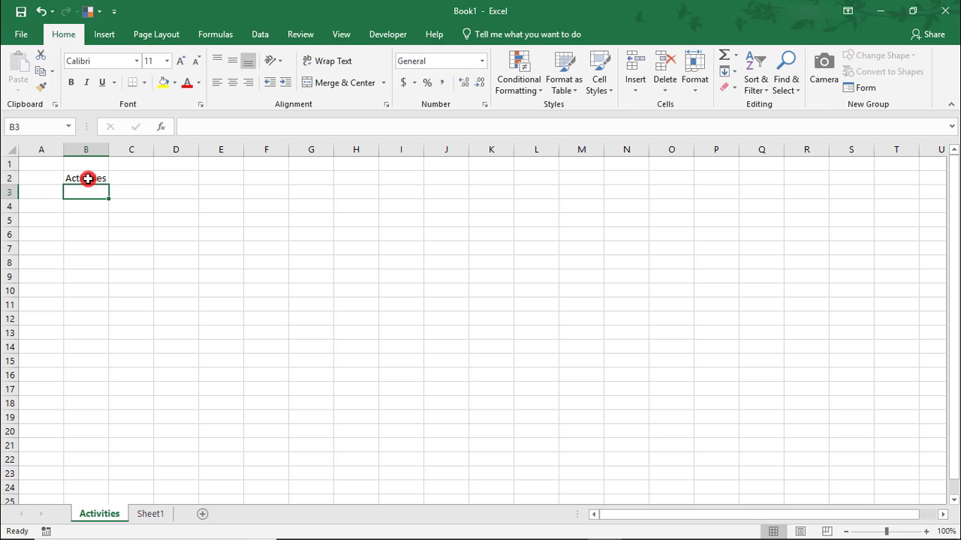
text(Team )
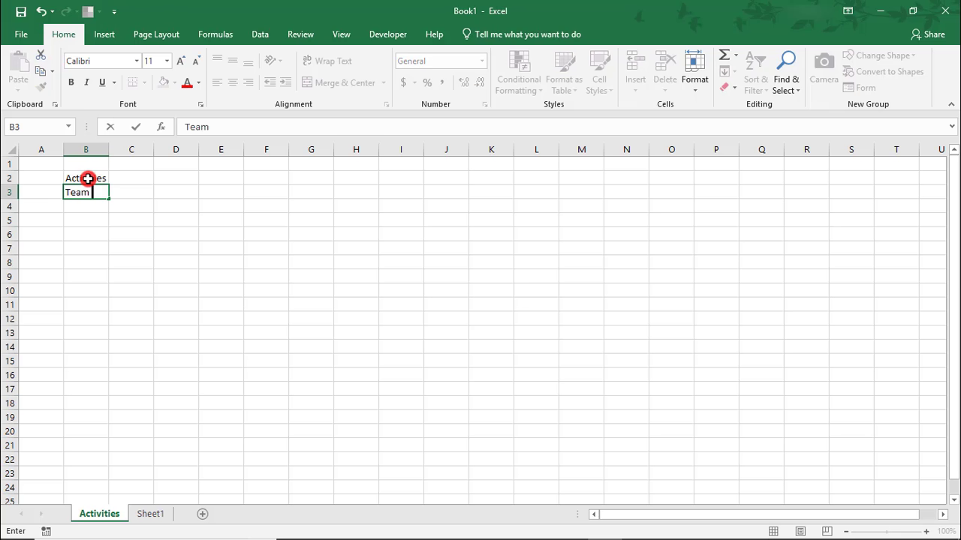
text(Meeting)
key(Return)
text(P)
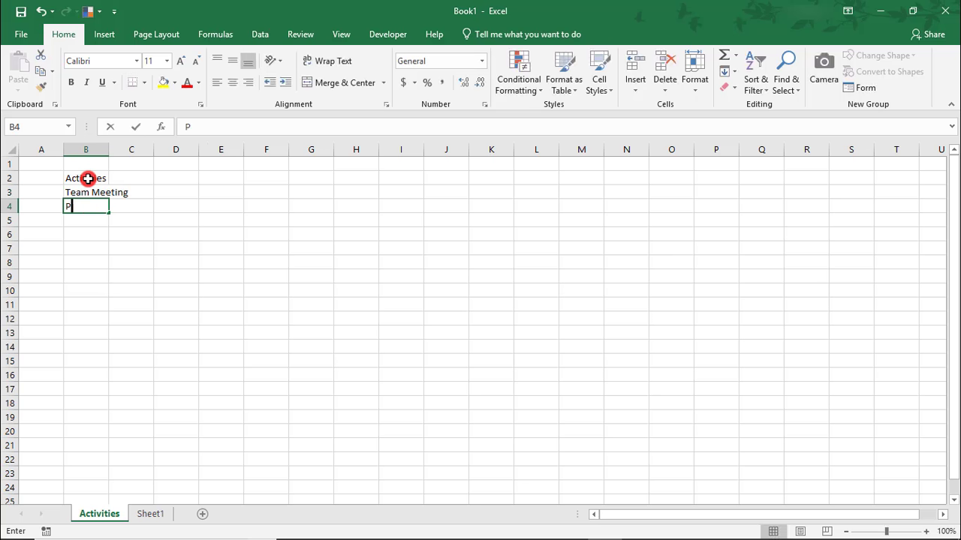
text(lanning Session)
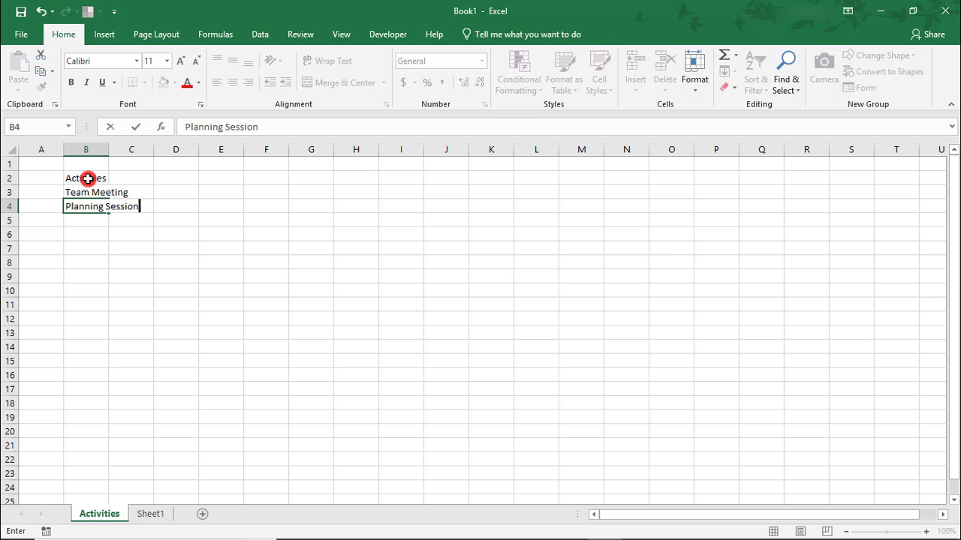
key(Return)
Add two 1:1 meeting entries and Lunch below Planning Session
text(1)
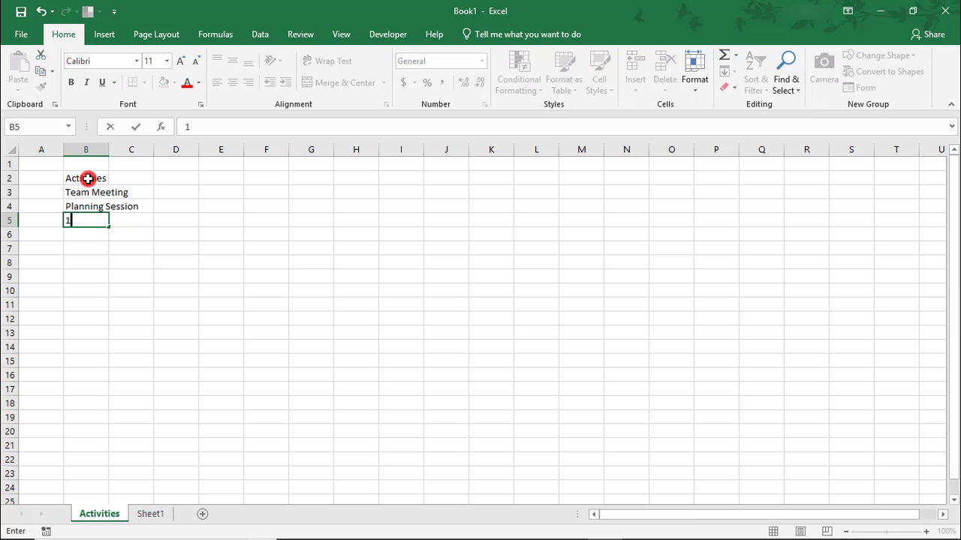
text(:1 with Sasha)
key(Return)
text(1:)
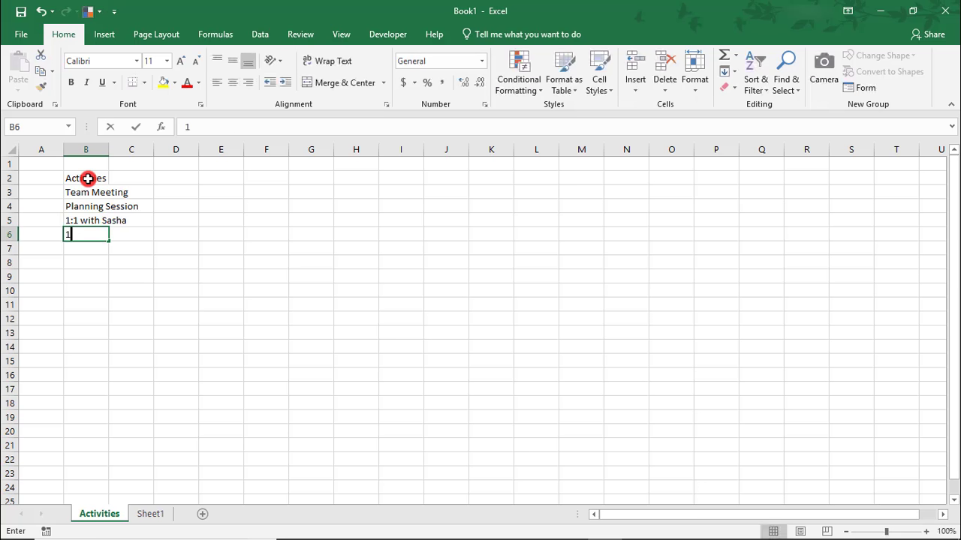
text(1 with J)
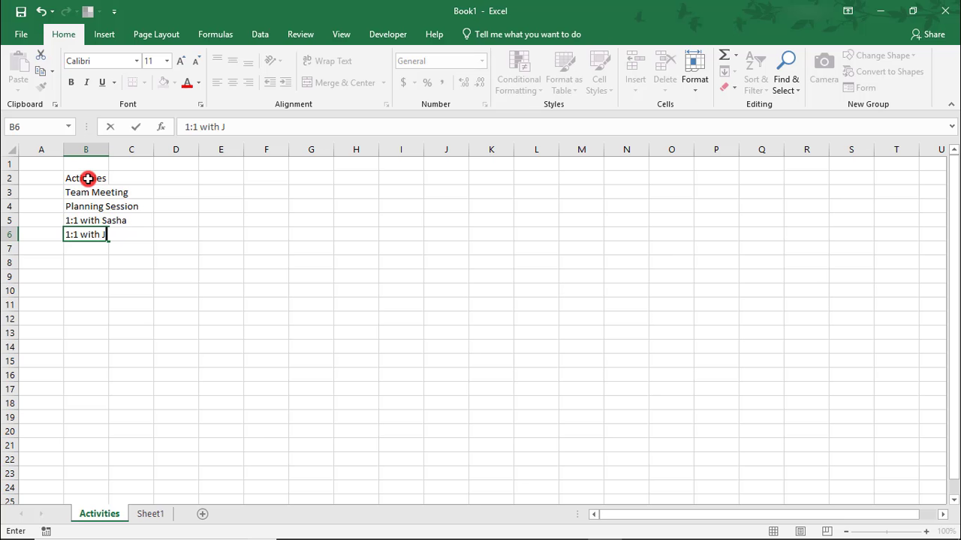
text(amie)
key(Return)
text(L)
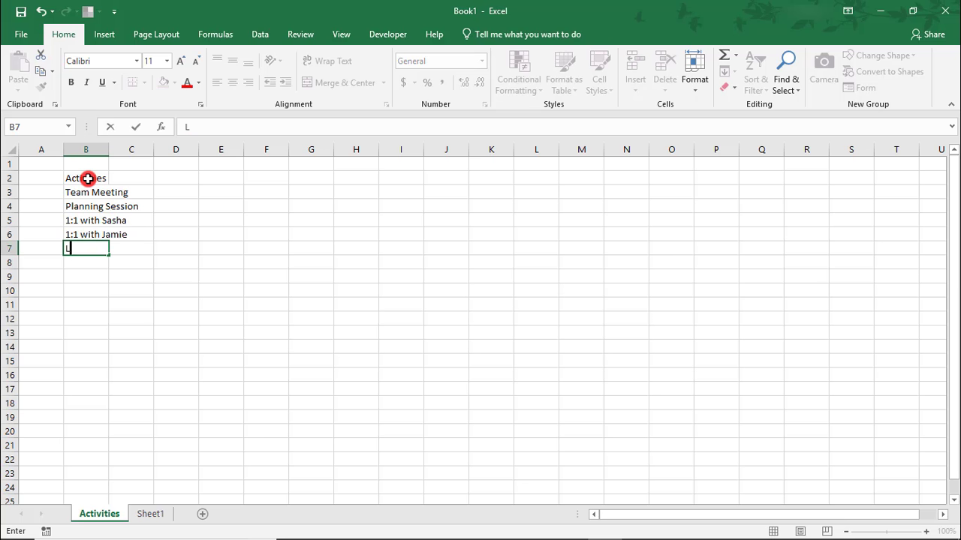
text(unch)
key(Return)
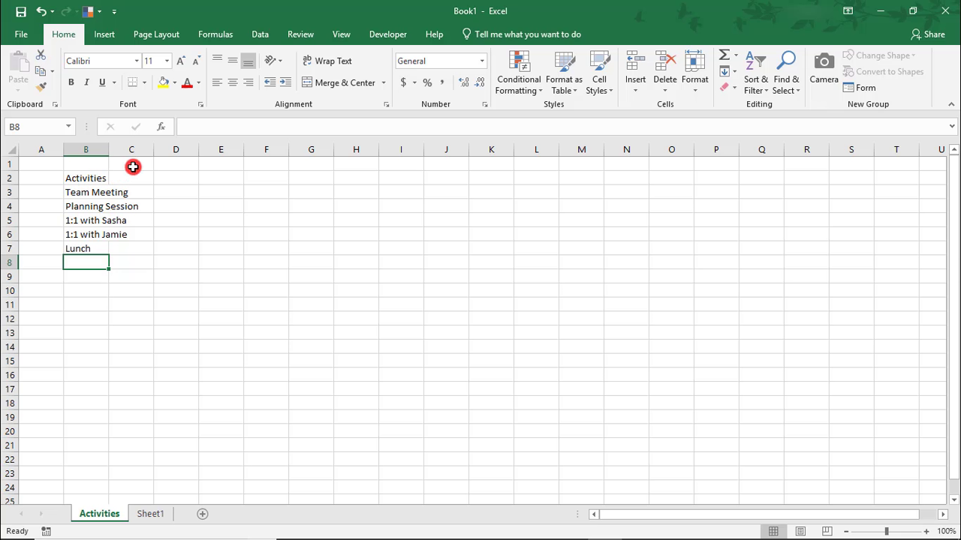
Format the activity list B2:B7 as a green table with a header row
drag(95, 175, 96, 240)
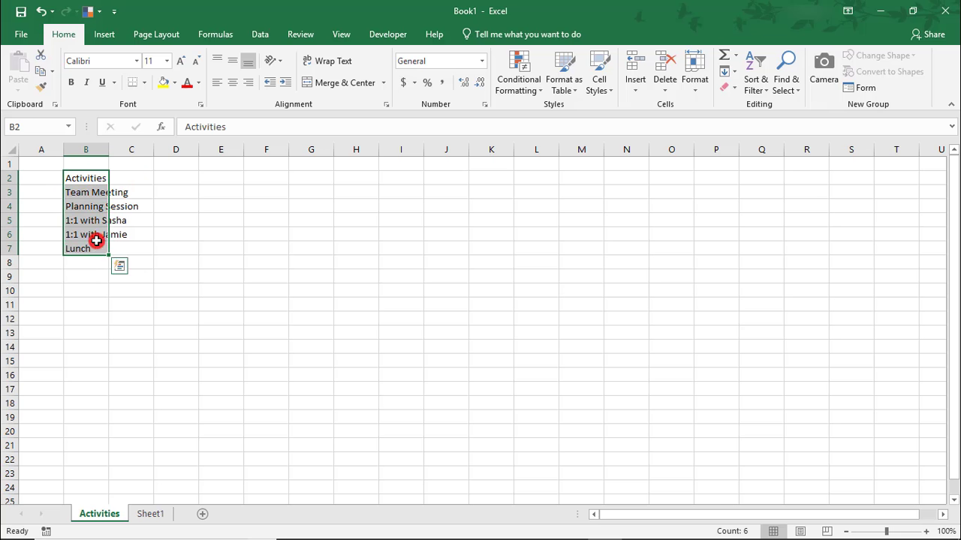
click(564, 84)
click(859, 253)
click(600, 285)
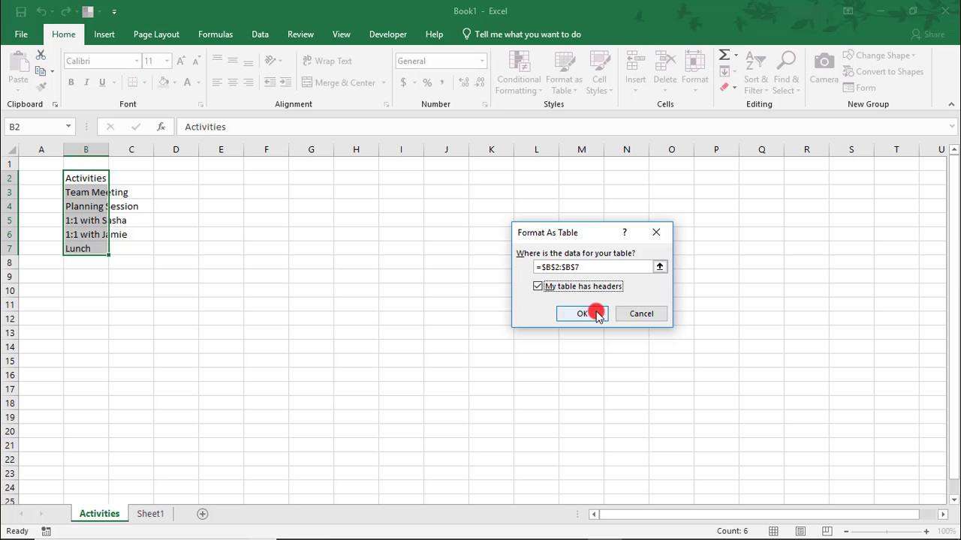
click(590, 313)
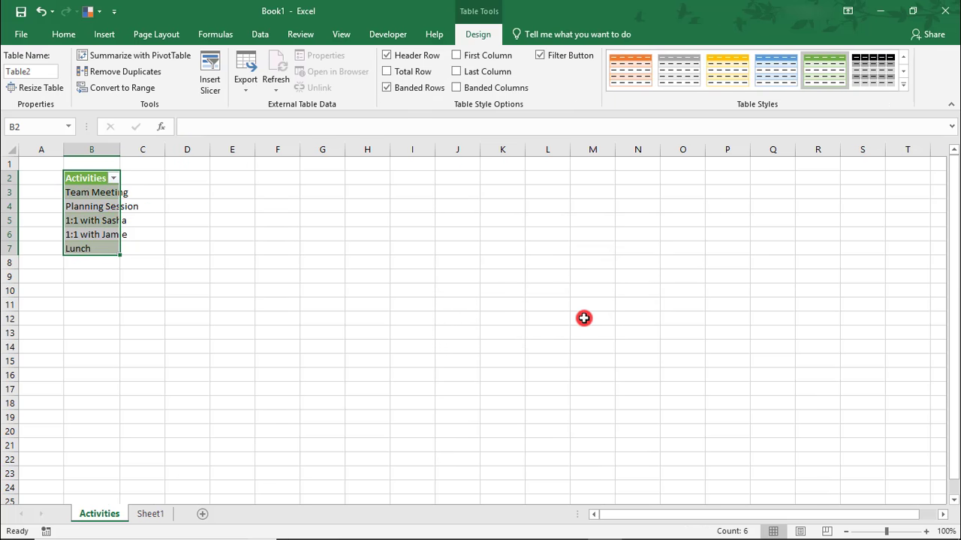
Check the existing table names and widen column B to fit the activities
click(111, 211)
click(69, 127)
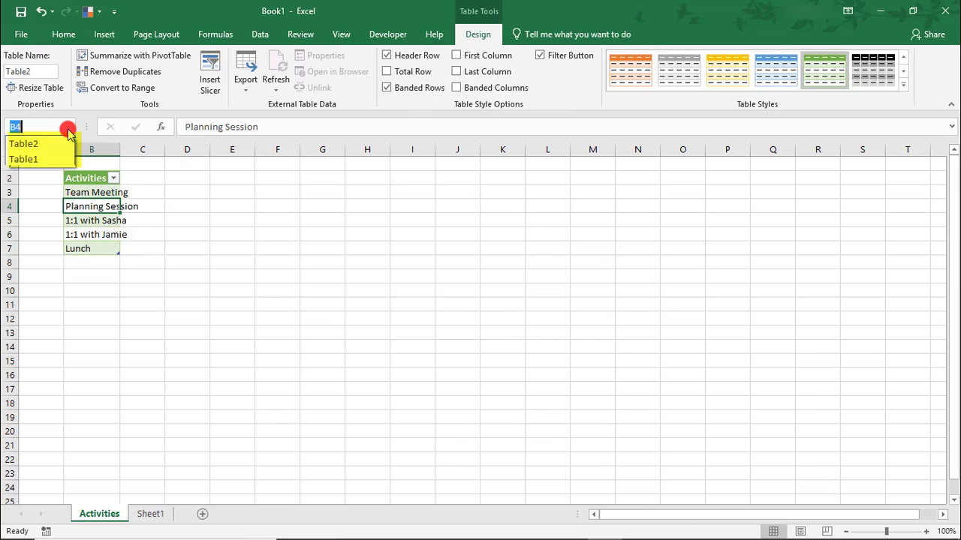
click(350, 326)
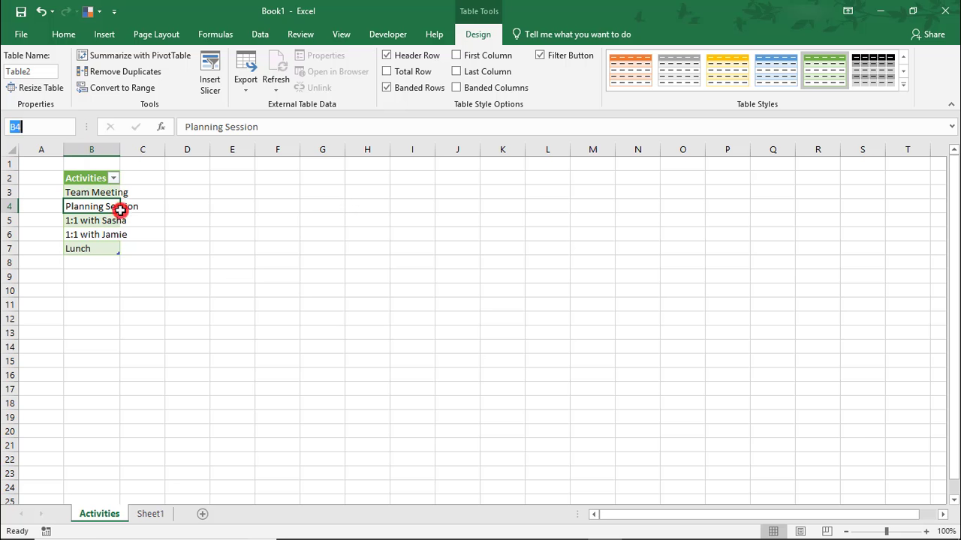
drag(100, 191, 108, 249)
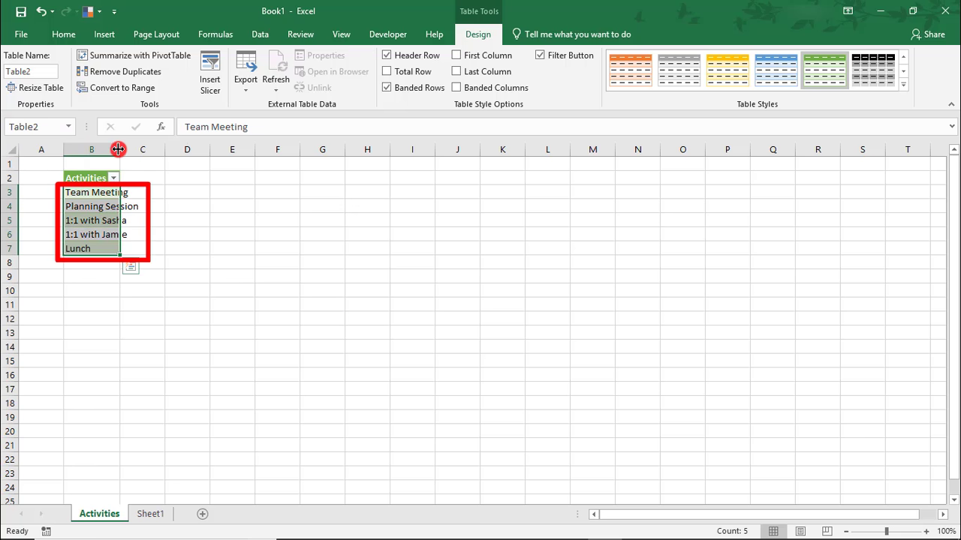
double_click(120, 149)
Name the five activity entries B3:B7 'Activities' in the Name Box
drag(122, 191, 124, 248)
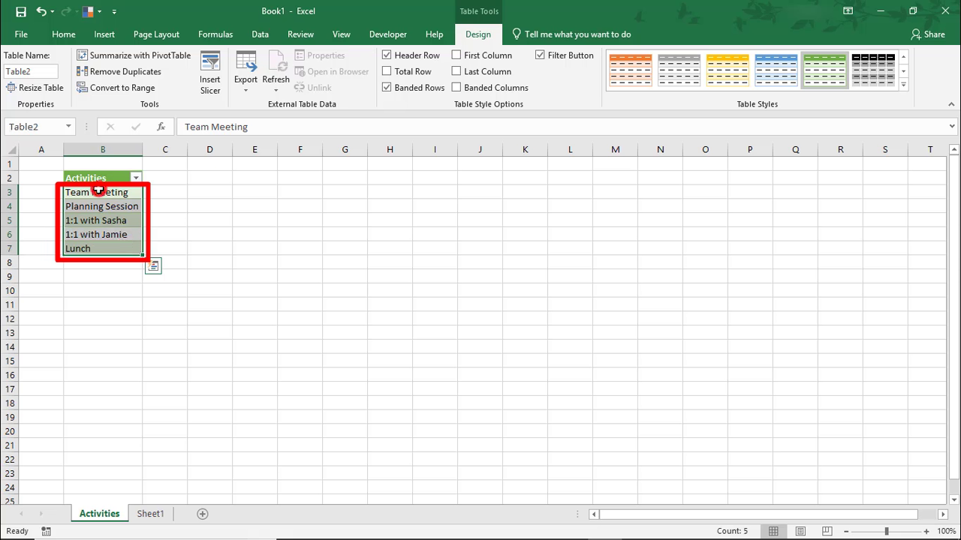
click(46, 130)
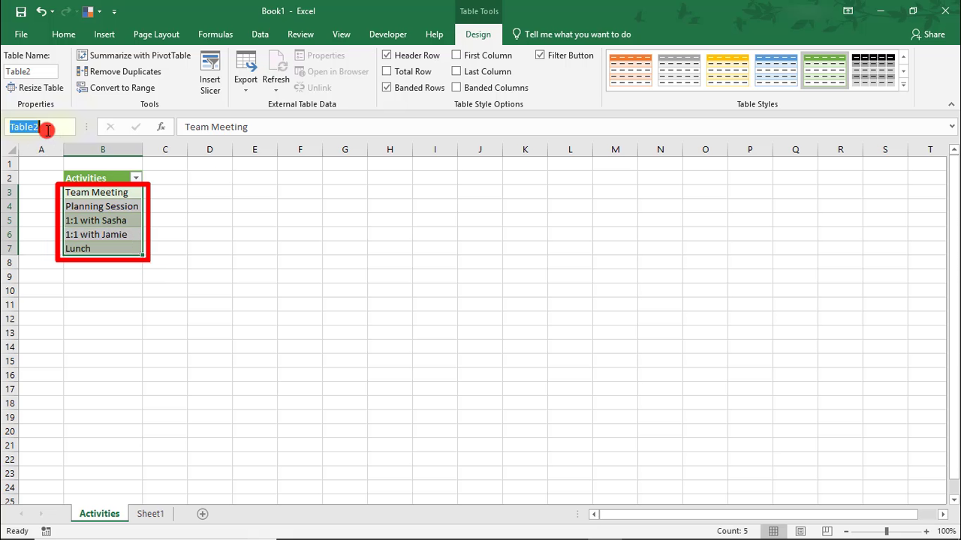
text(Activities)
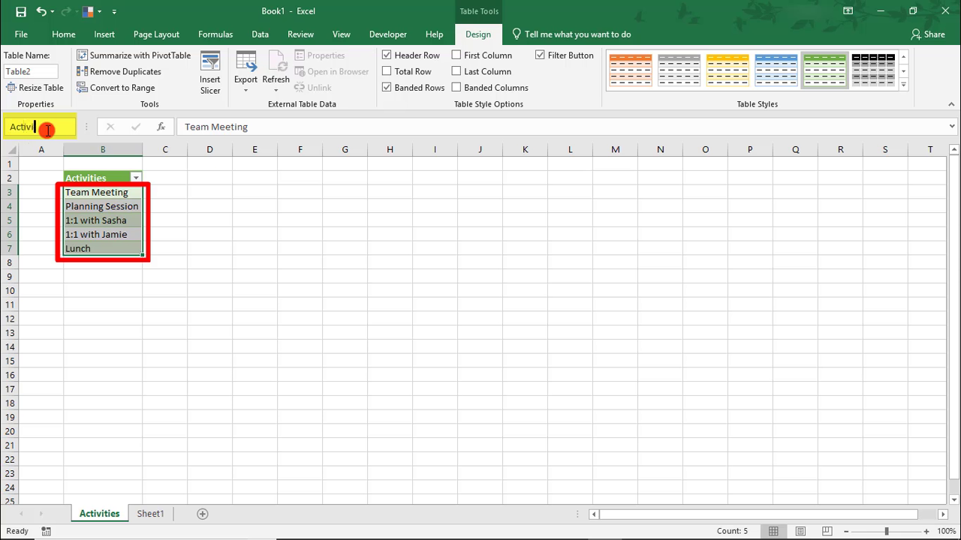
key(Return)
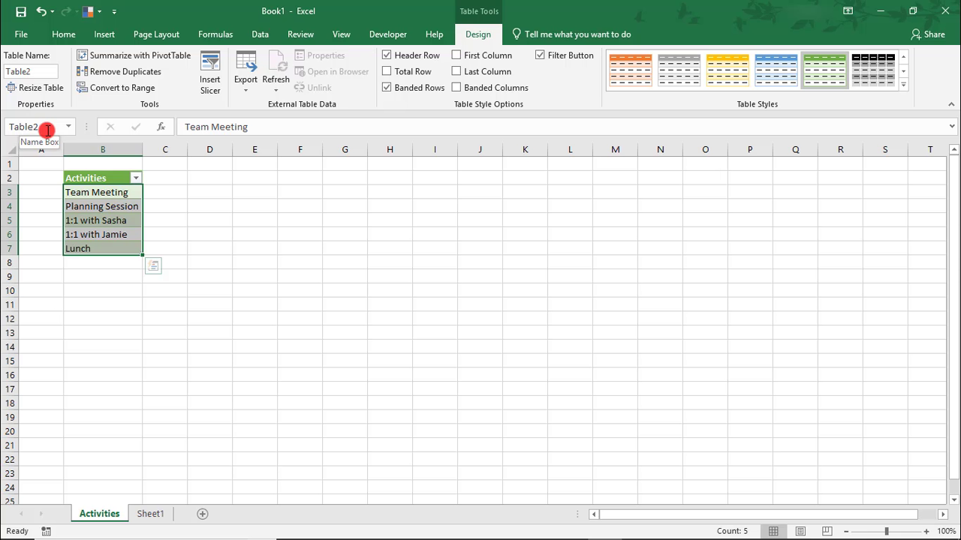
click(87, 206)
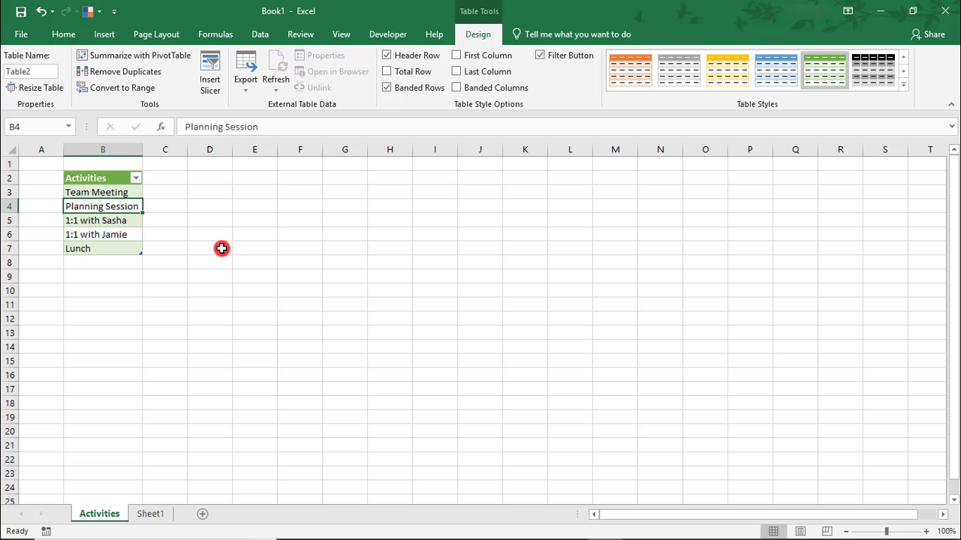
Rename Sheet1 to '3-25 to 3-31' and select the day cells B3:H23
click(157, 513)
right_click(154, 512)
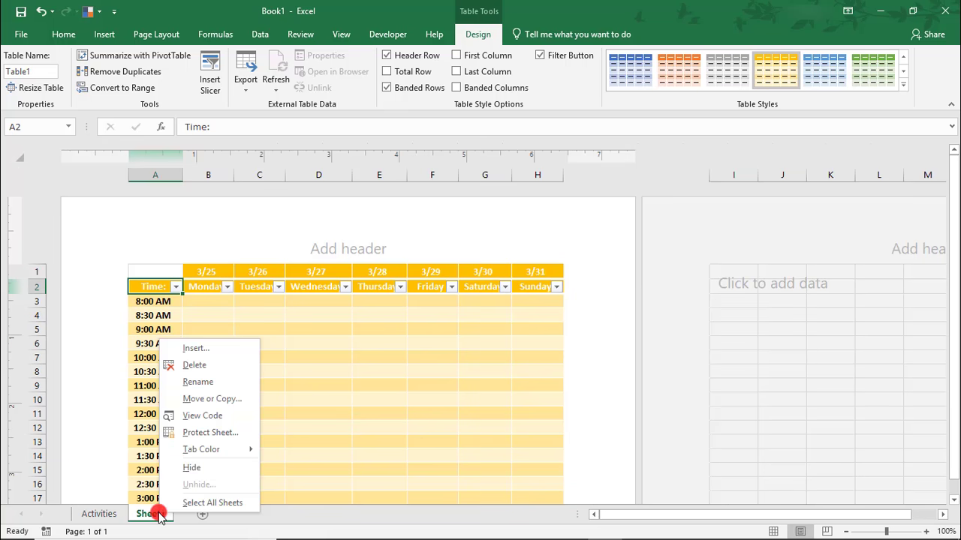
click(210, 378)
text(3-)
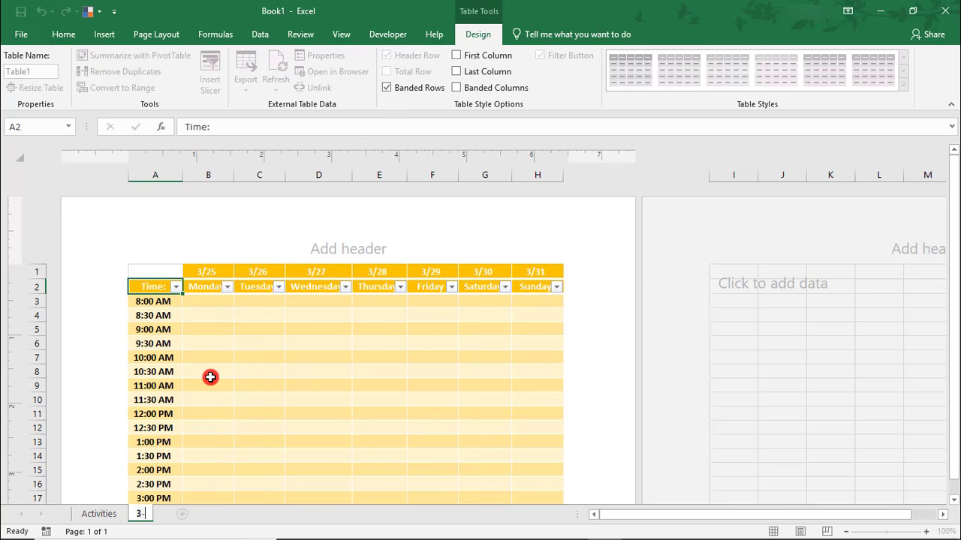
text(25 to )
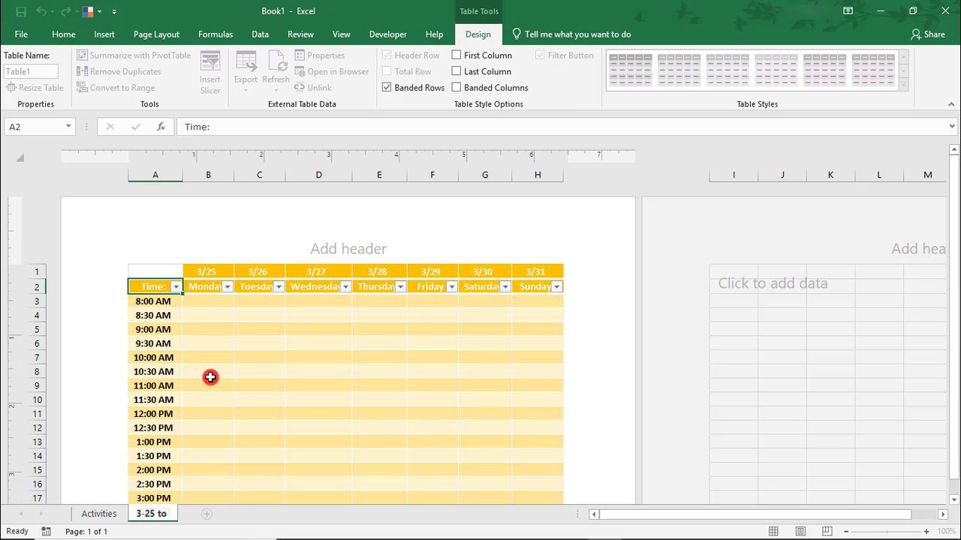
text(3-31)
key(Return)
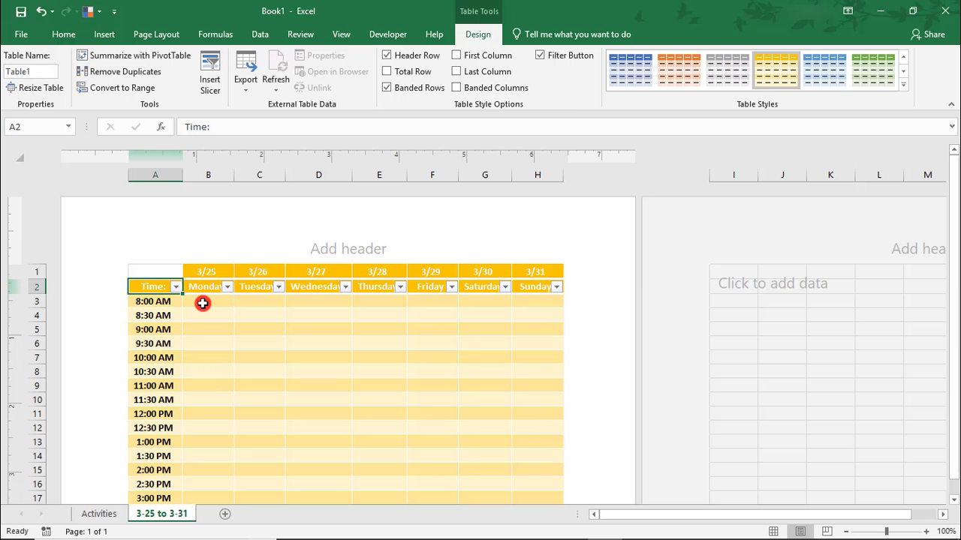
drag(203, 303, 521, 465)
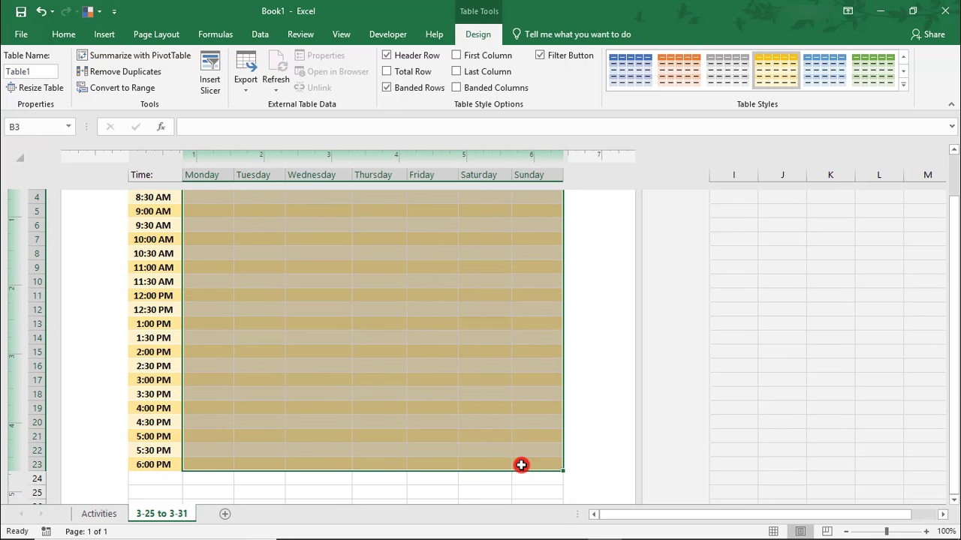
scroll(328, 382, up, 3)
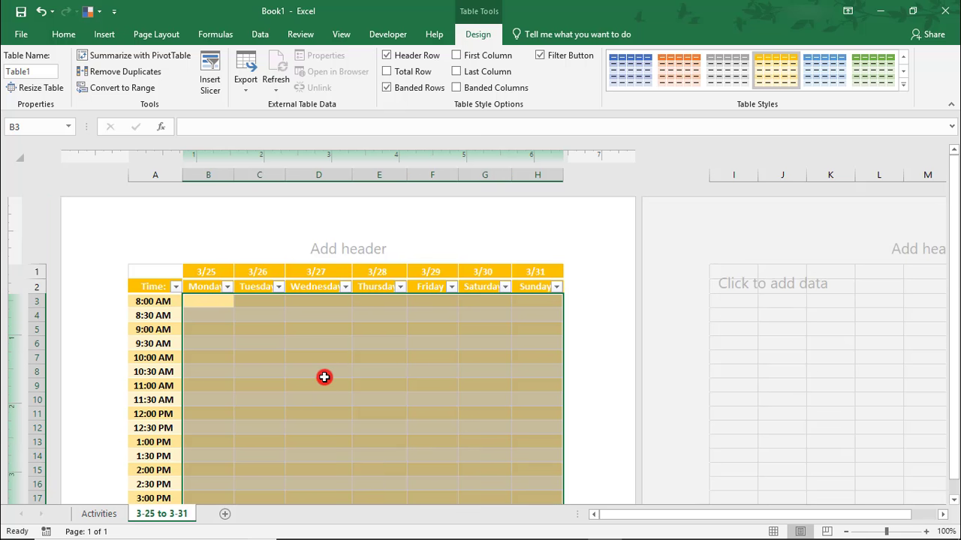
Give the day cells List validation with source =Activities and the error alert disabled
click(267, 36)
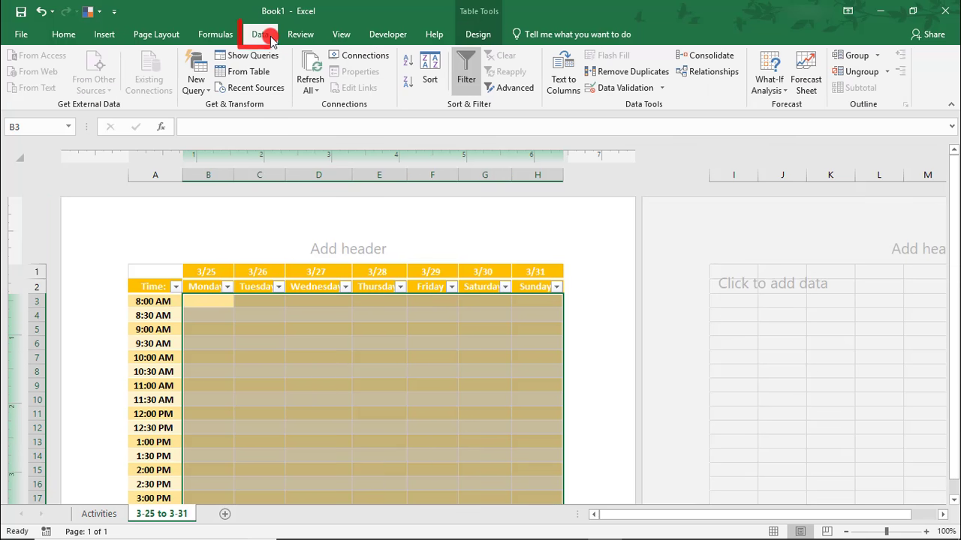
click(610, 88)
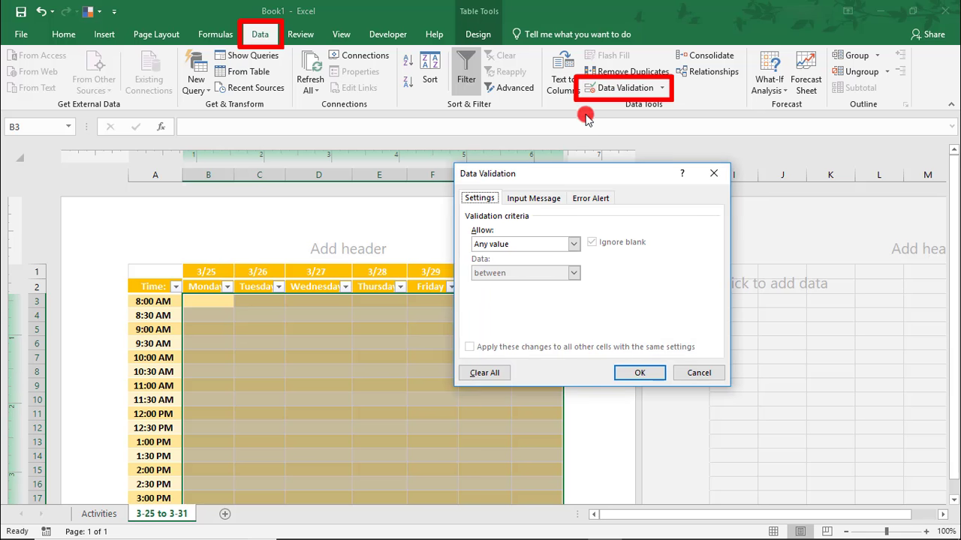
click(554, 248)
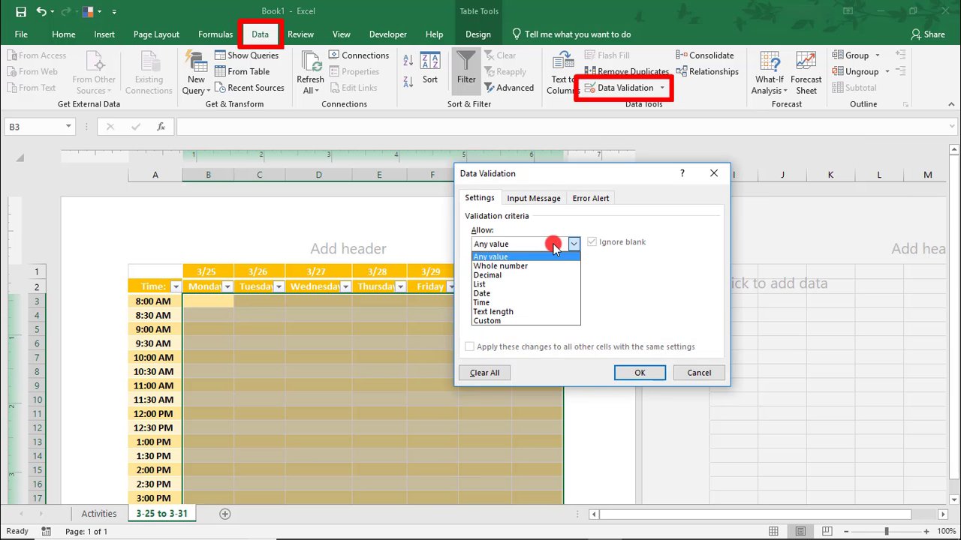
click(547, 289)
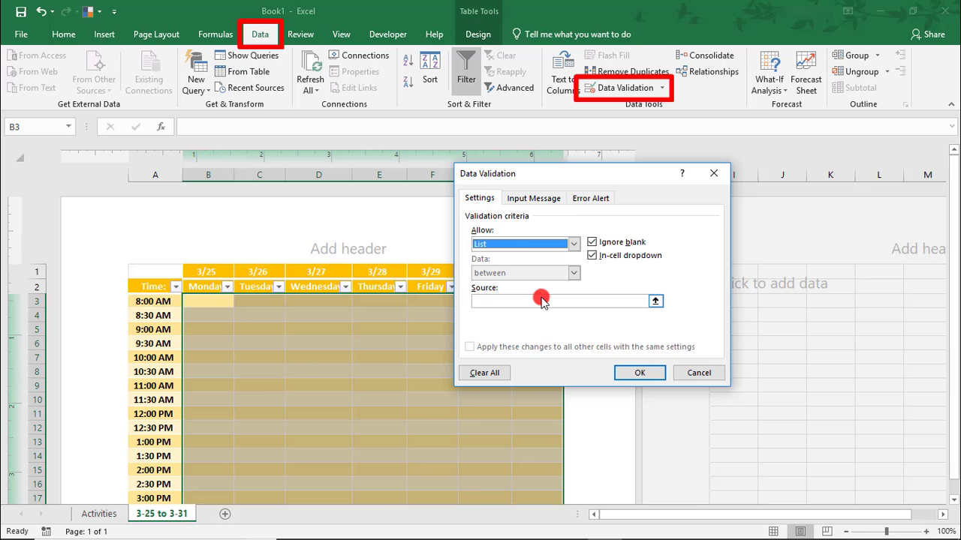
click(537, 302)
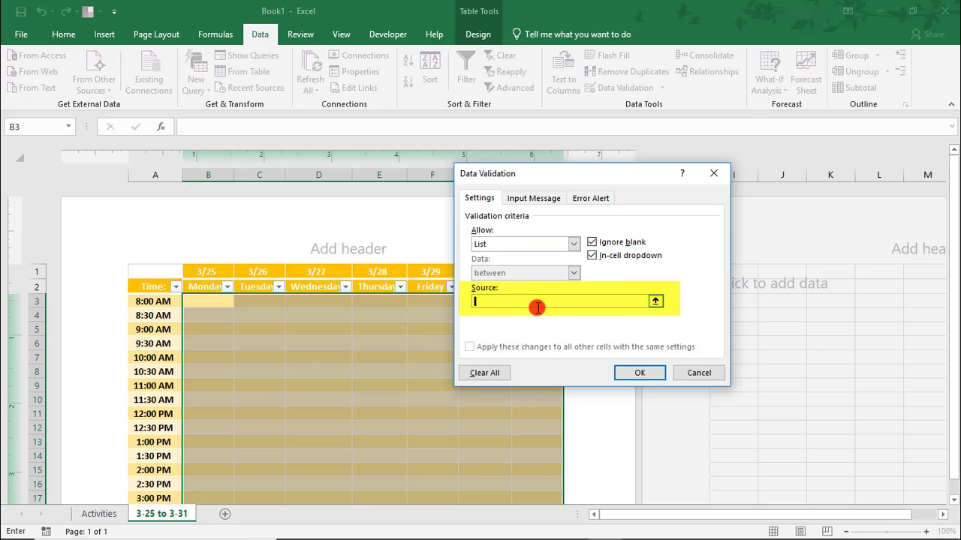
text(=Activities)
click(588, 198)
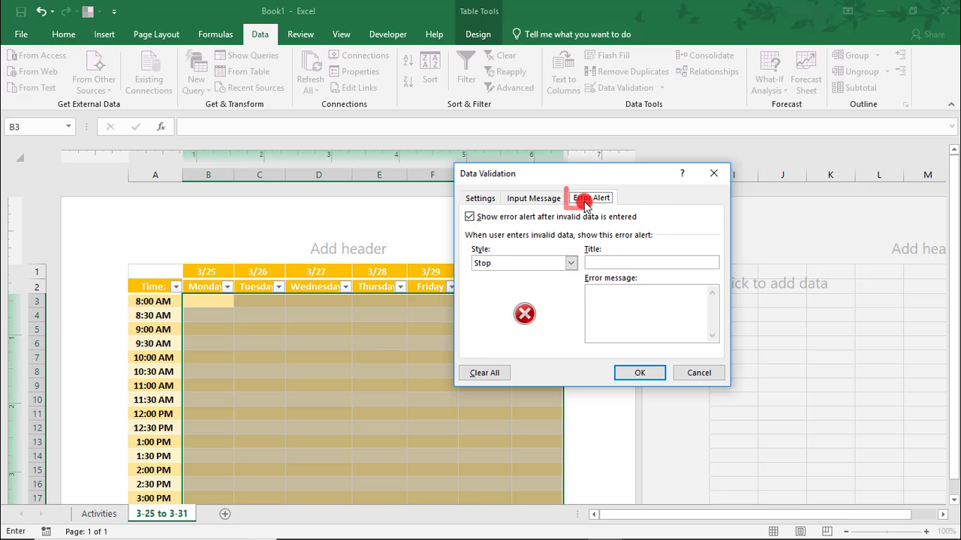
click(470, 219)
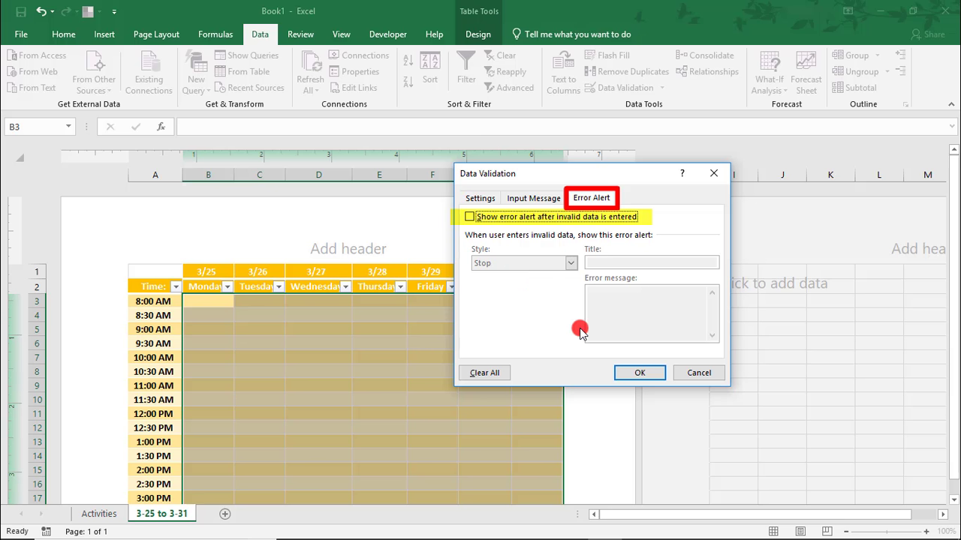
click(634, 373)
Pick Planning Session from the Monday 8:00 AM cell's drop-down list
click(200, 385)
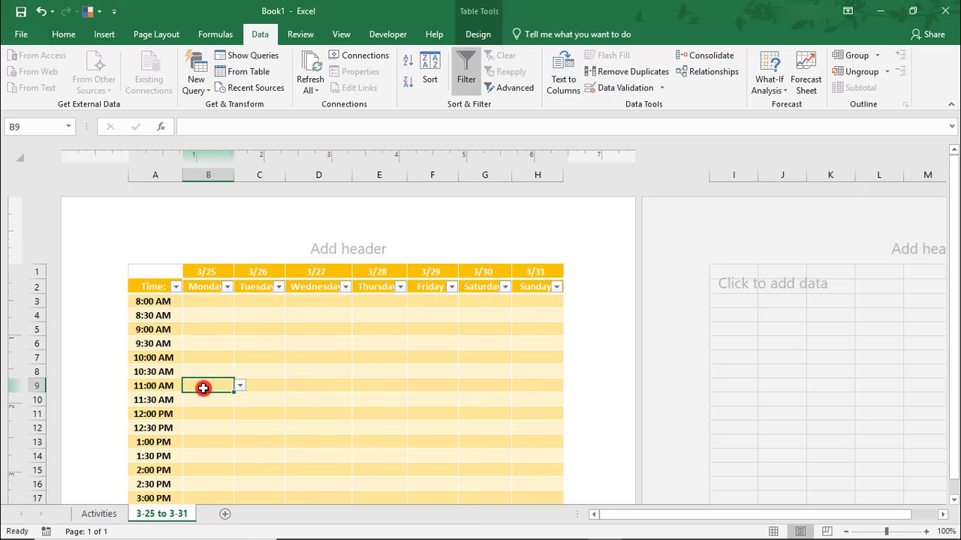
click(205, 303)
click(240, 301)
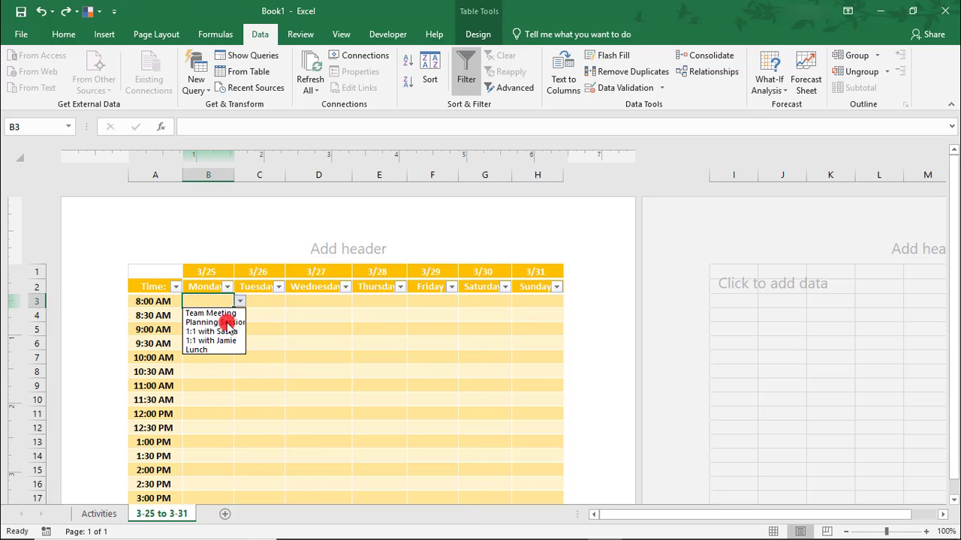
click(225, 323)
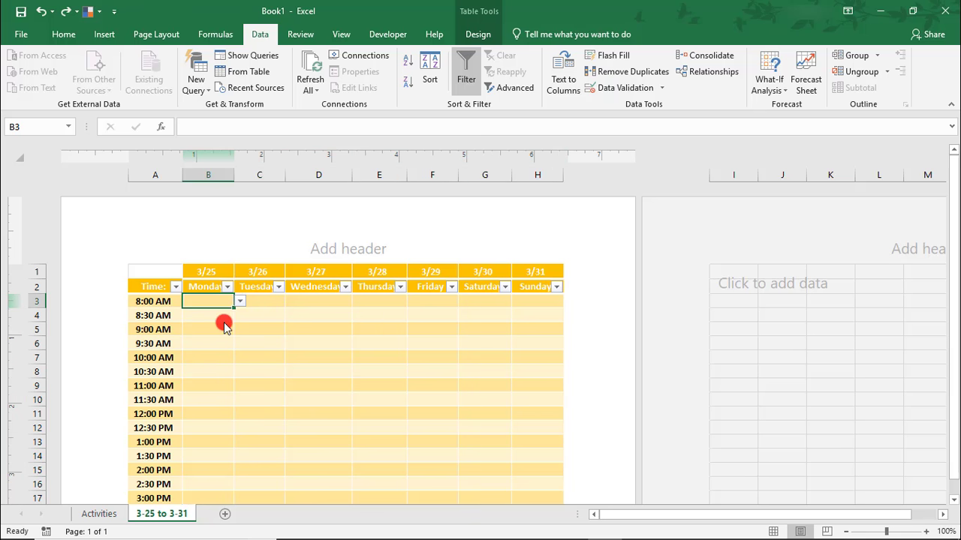